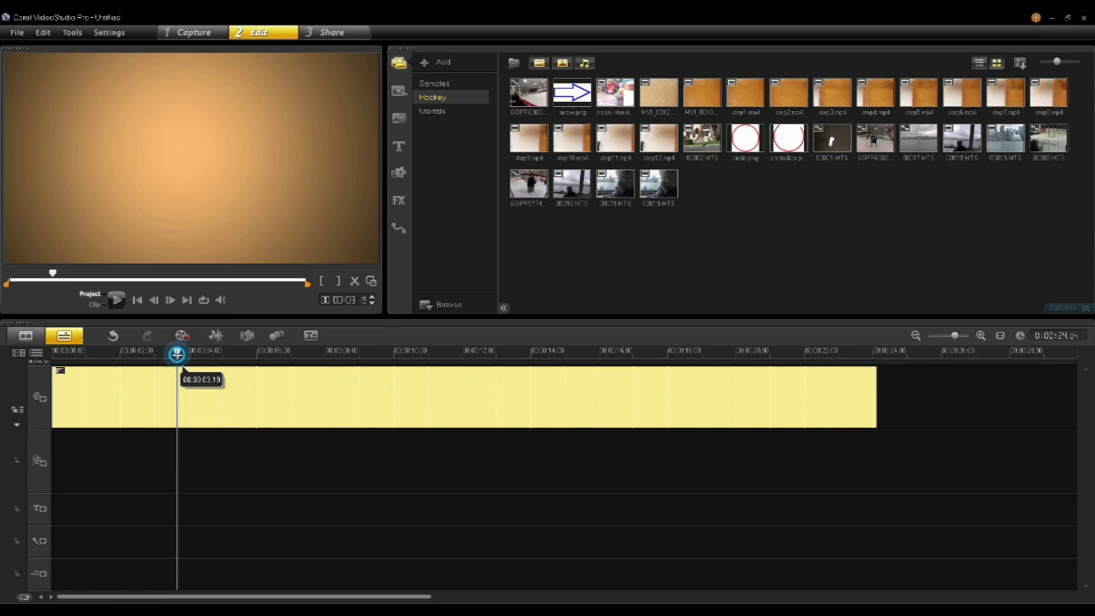
Select the yellow colour clip with the playhead near 00:00:03:20.
left_click_drag(176, 352, 237, 351)
left_click(243, 396)
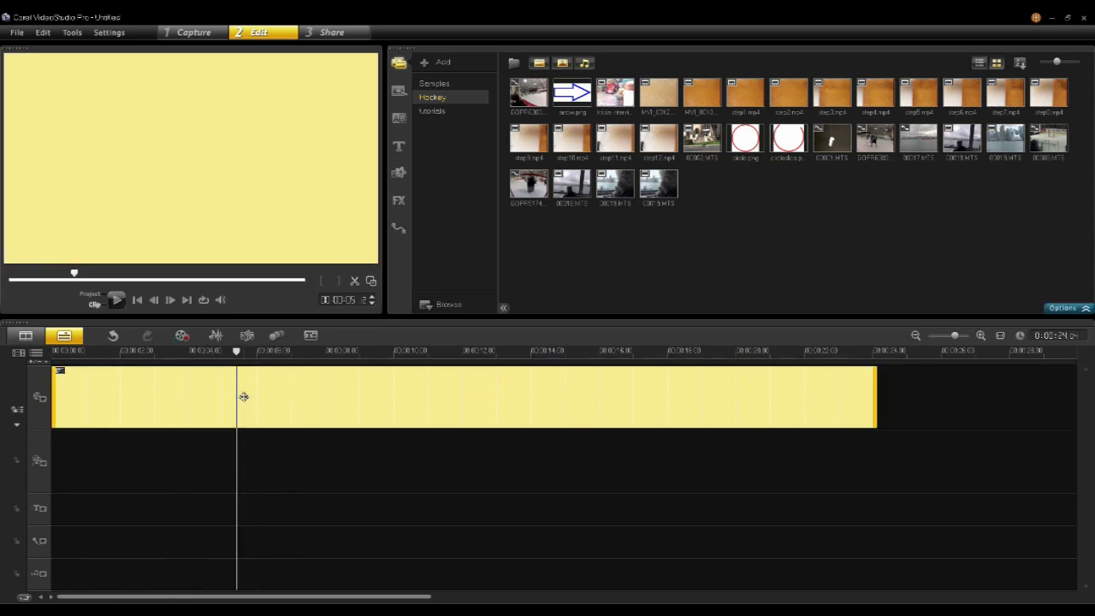
left_click_drag(241, 353, 253, 353)
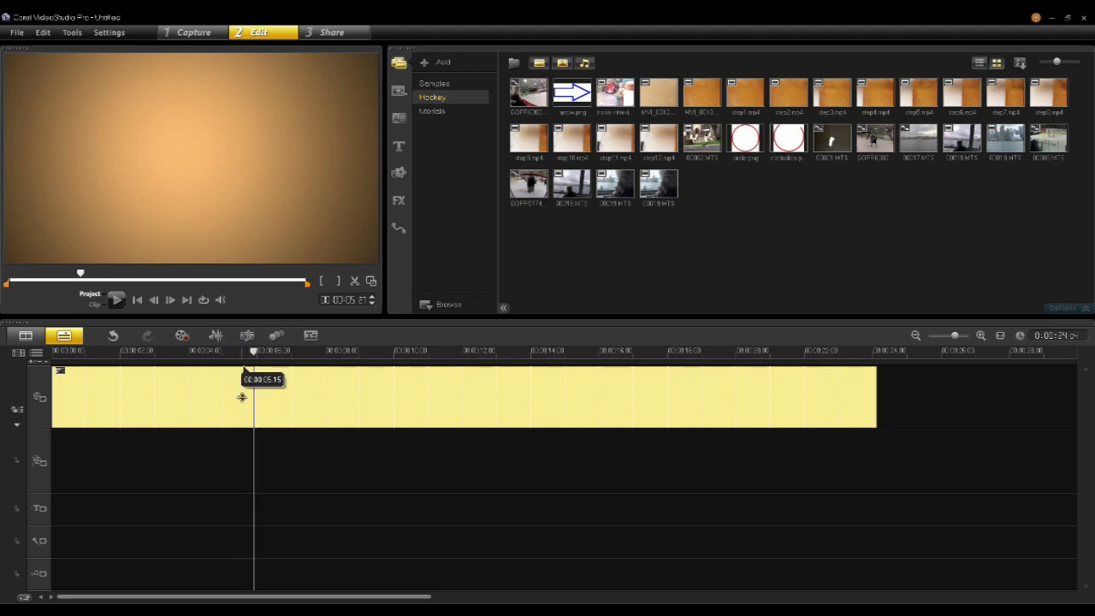
Inspect the clip's Light filter settings from the Attribute panel, closing them unchanged.
double_click(242, 396)
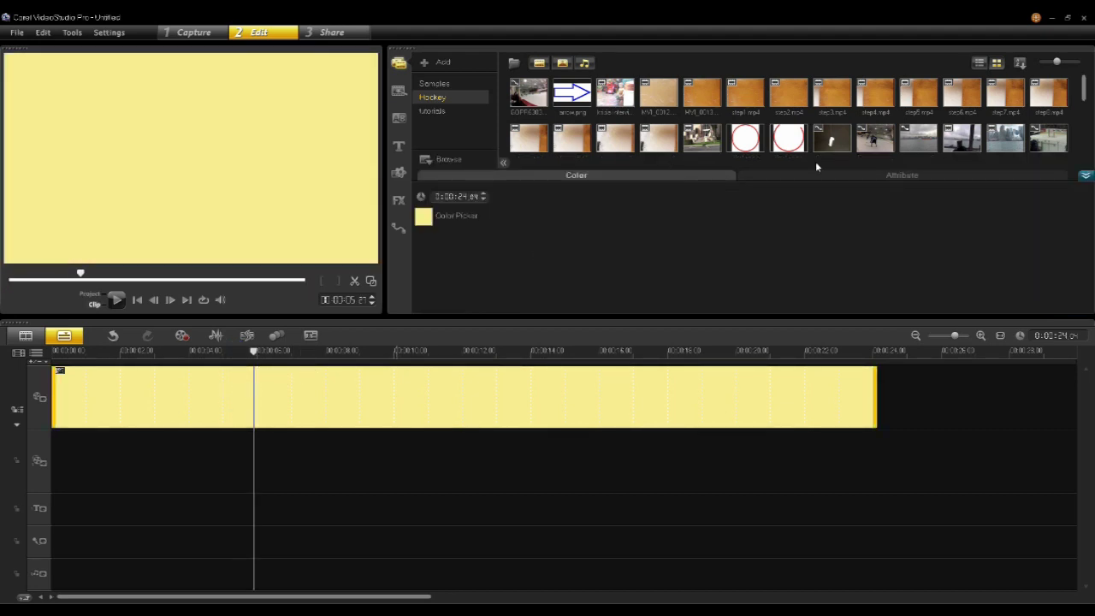
left_click(852, 175)
left_click(434, 208)
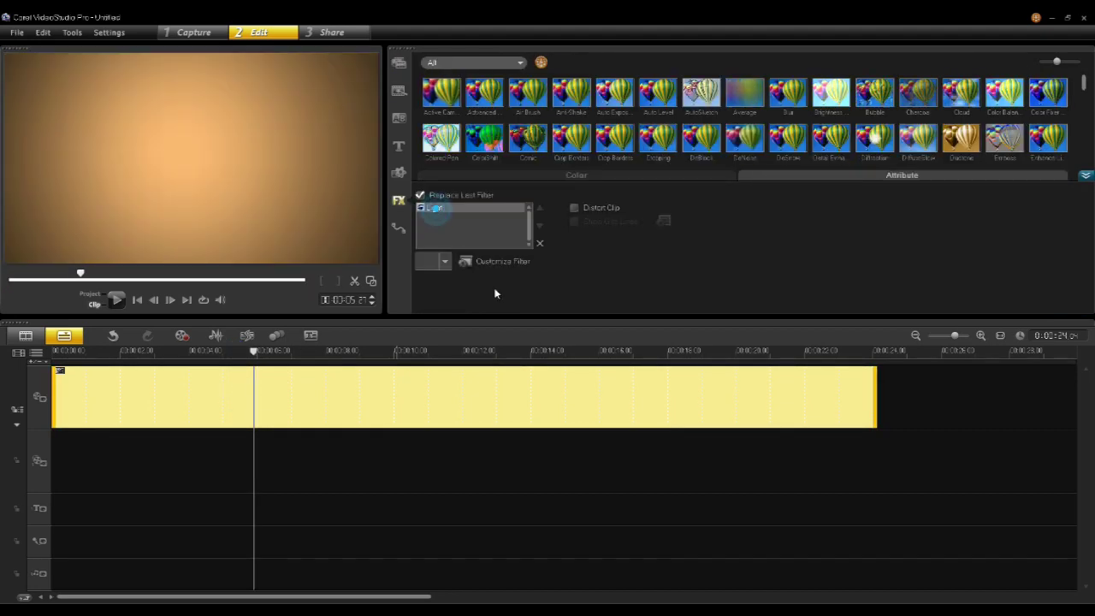
left_click(492, 265)
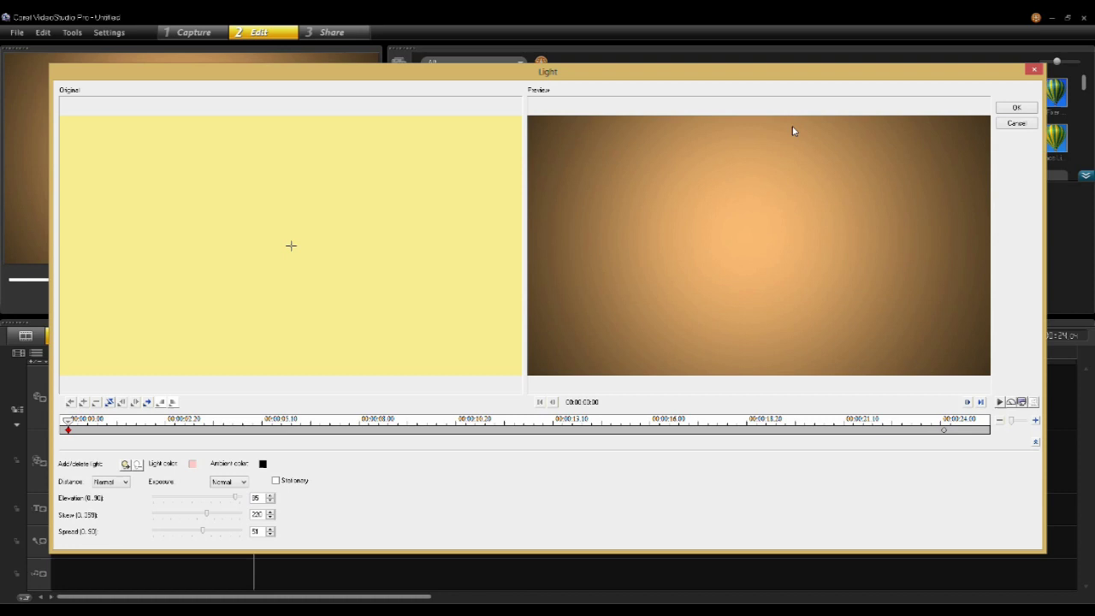
left_click(1015, 123)
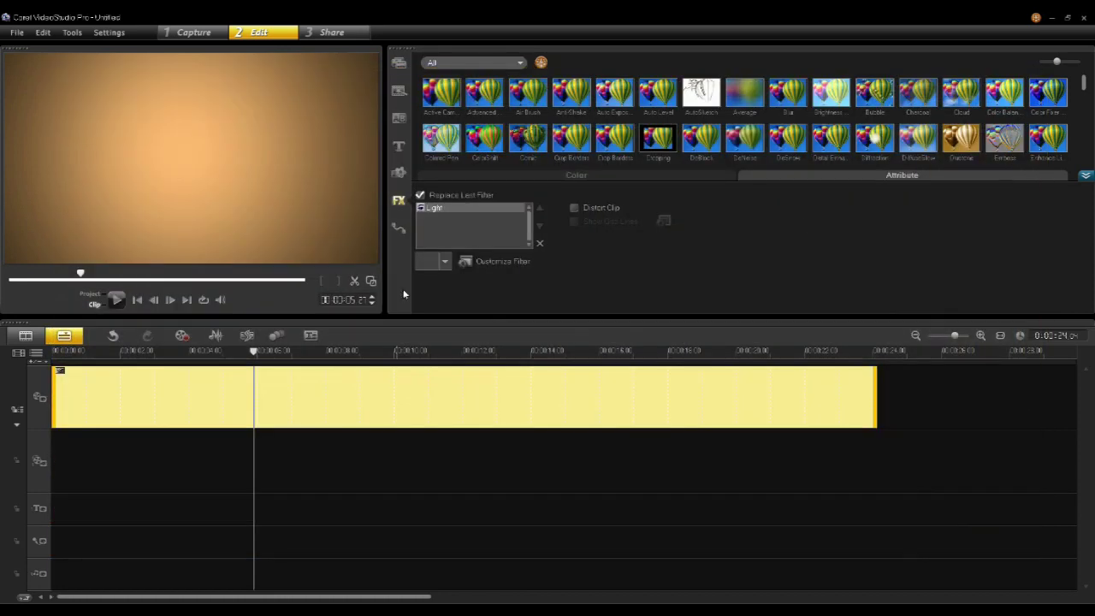
Drag 00019.MTS from the media library onto the overlay track, playhead near two seconds.
mouse_move(252, 354)
left_mouse_down()
mouse_move(239, 354)
mouse_move(254, 354)
left_mouse_up()
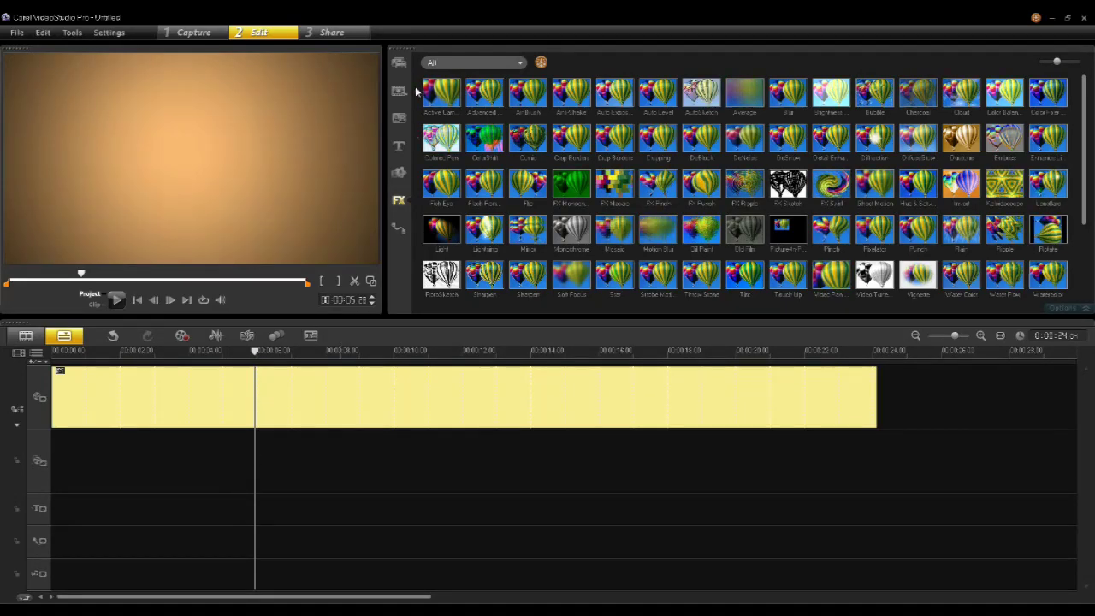
left_click(399, 64)
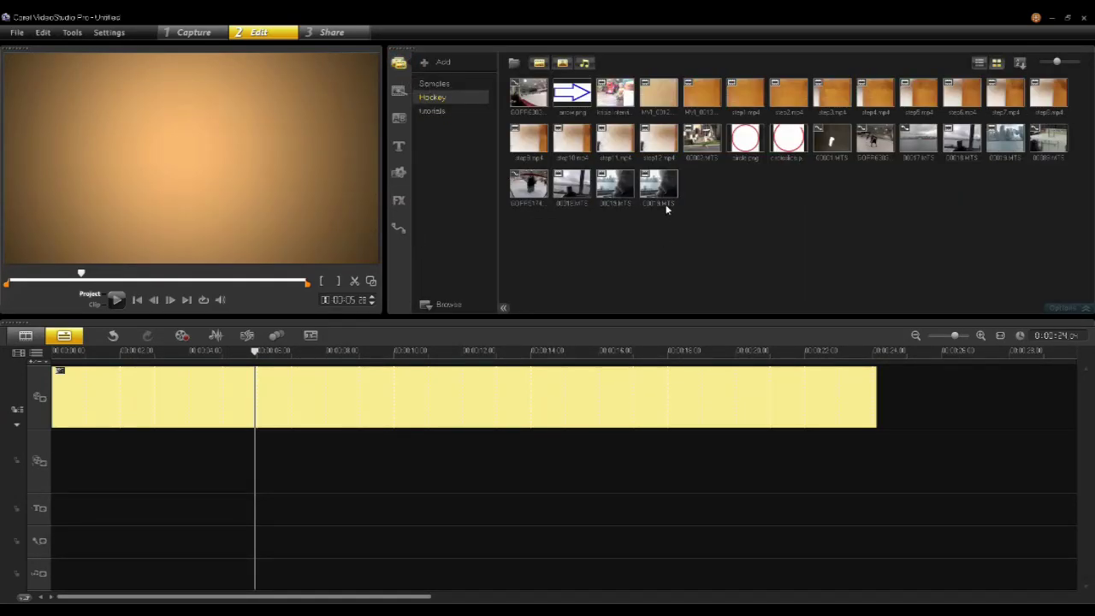
left_click_drag(665, 188, 108, 471)
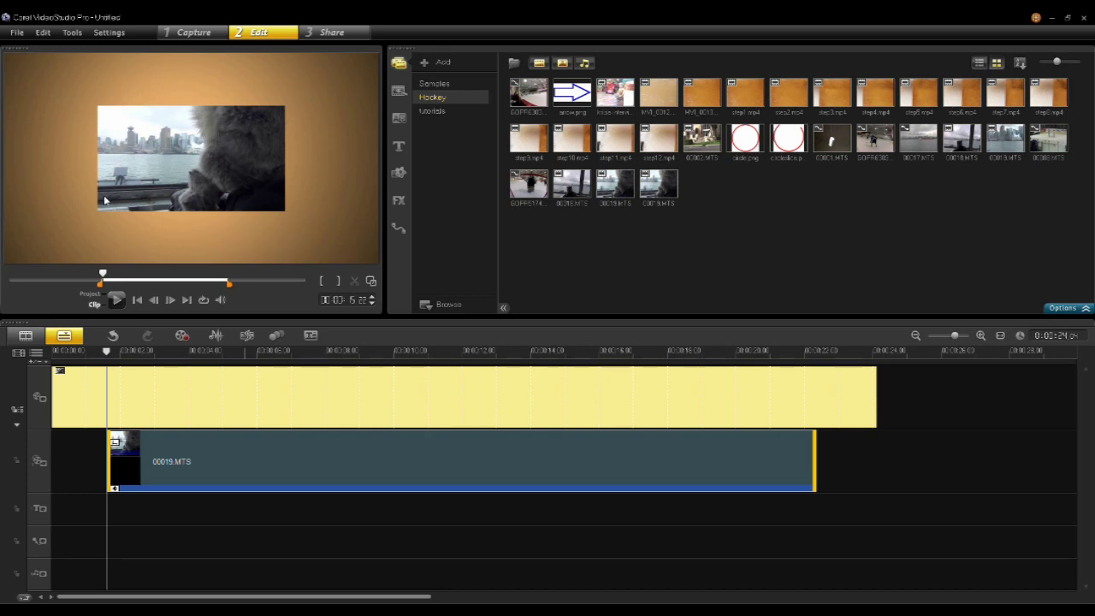
left_click(124, 351)
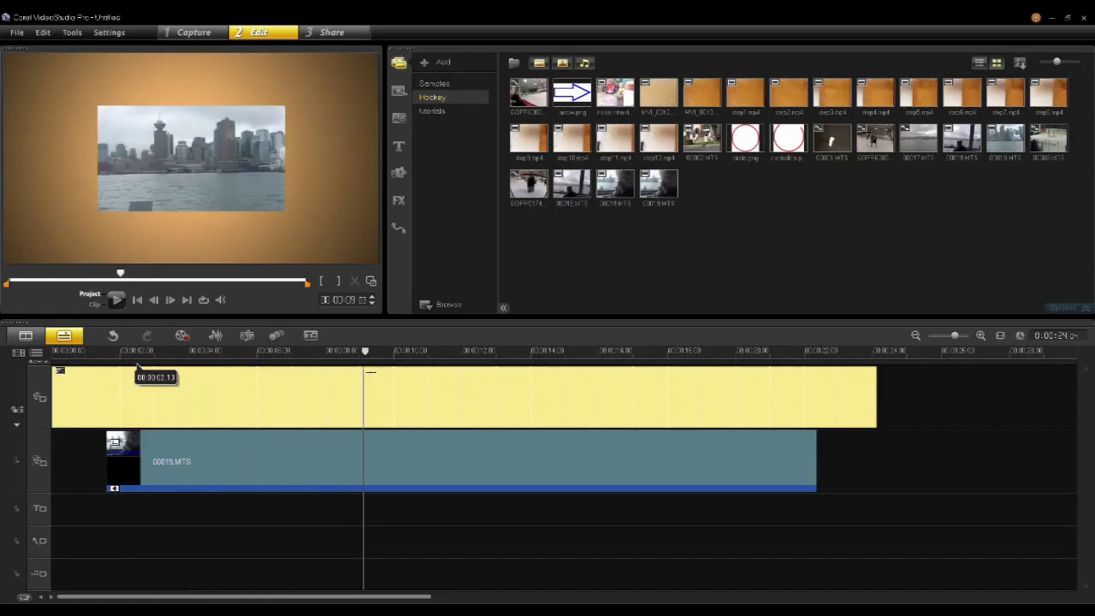
Open Customize Motion for the 00019.MTS overlay clip and scrub through its preview.
left_click(217, 464)
right_click(216, 464)
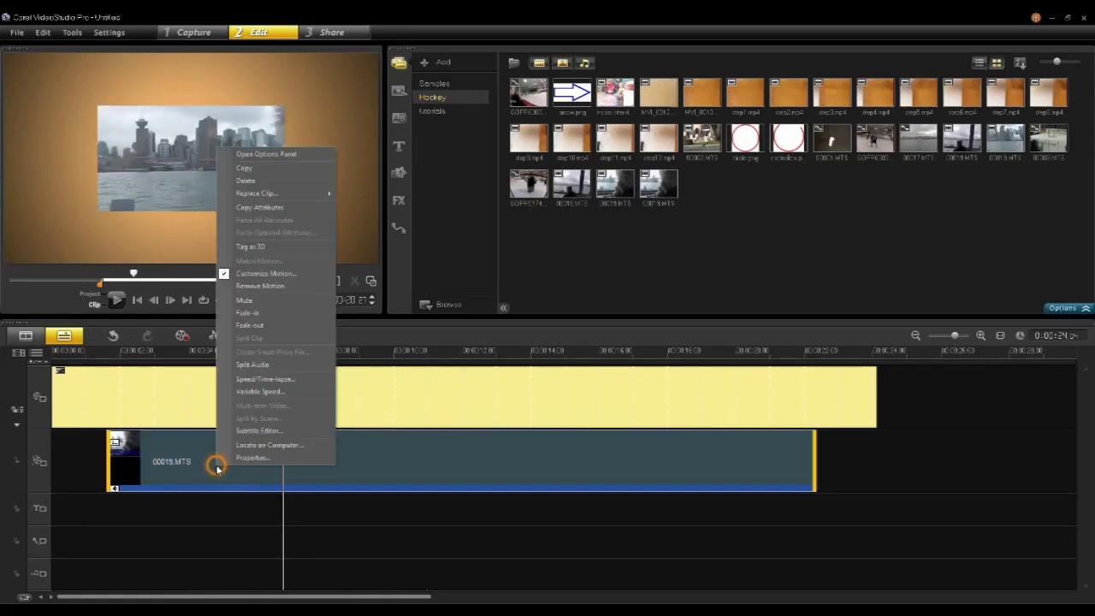
left_click(274, 273)
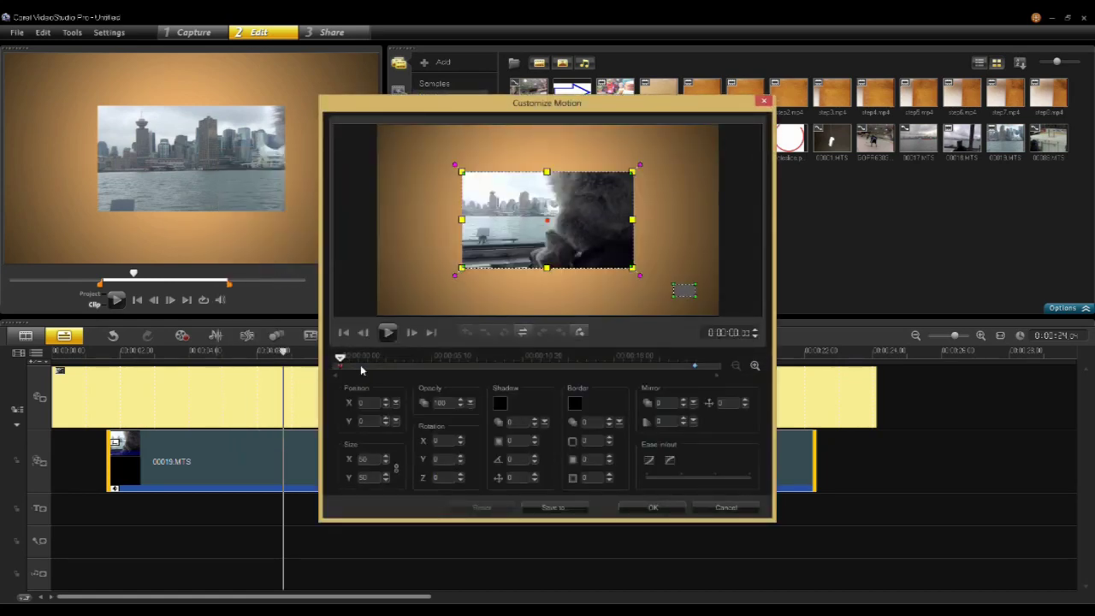
left_click_drag(341, 359, 445, 372)
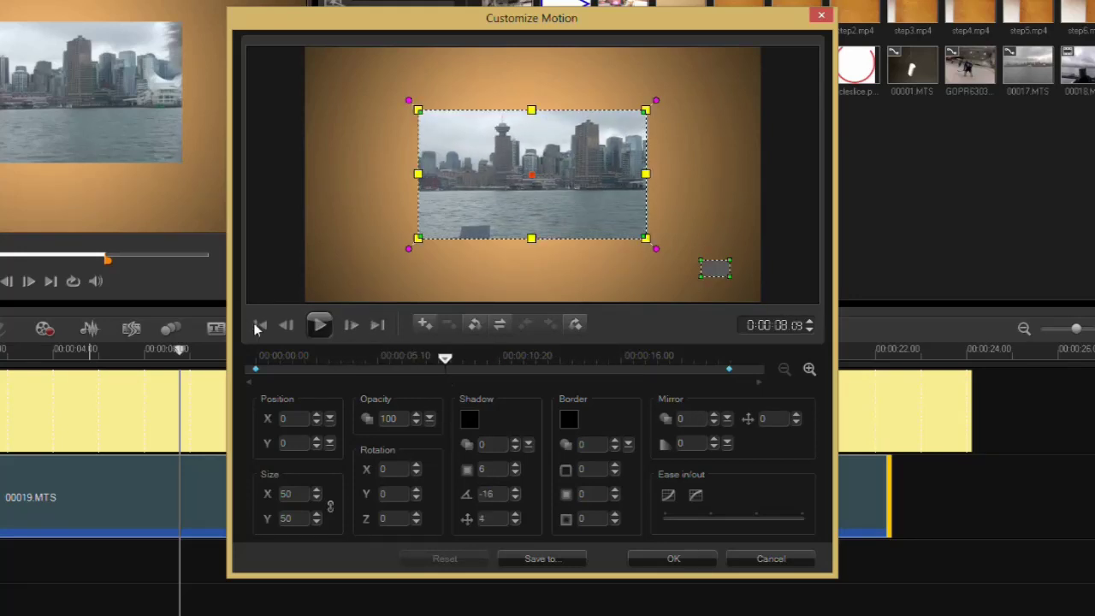
left_click_drag(448, 362, 251, 369)
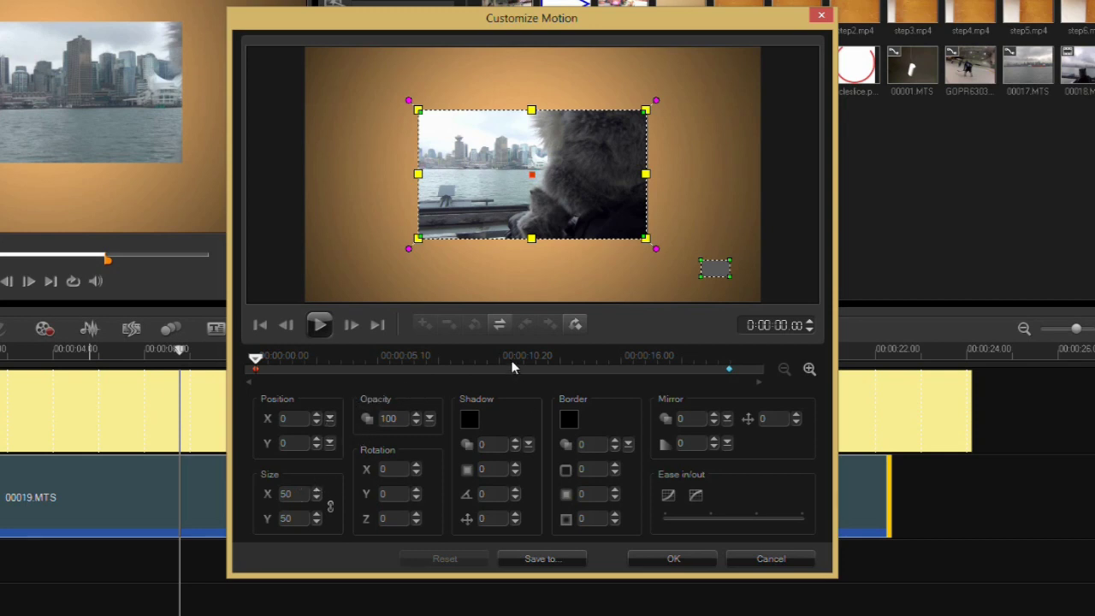
Add a keyframe and drag the clip's top corners into a top-wide trapezoid.
double_click(726, 370)
mouse_move(262, 363)
left_mouse_down()
mouse_move(492, 374)
mouse_move(255, 376)
left_mouse_up()
left_click_drag(646, 118, 615, 133)
left_click_drag(417, 109, 379, 106)
left_click_drag(615, 134, 675, 109)
Raise the distorted clip higher in the frame to position 0, 29.
left_click_drag(593, 170, 591, 140)
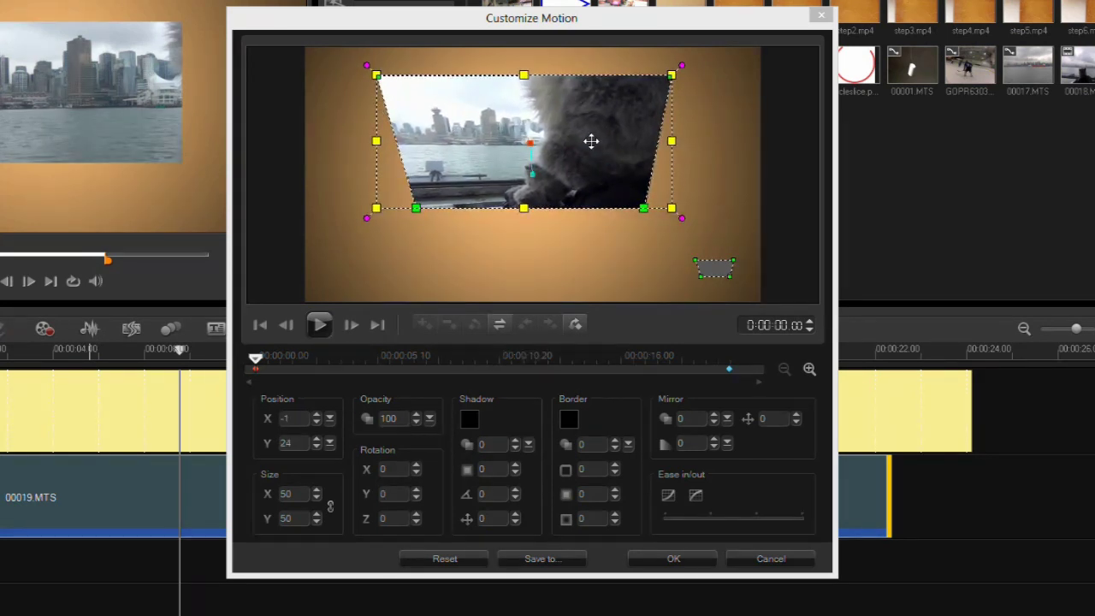
left_click(703, 283)
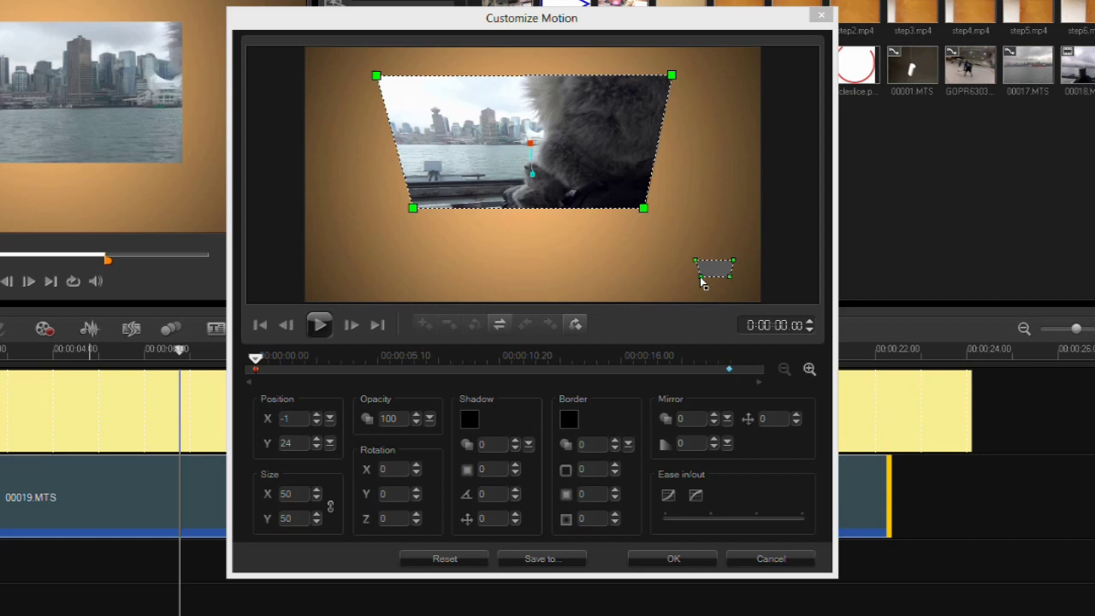
left_click(536, 137)
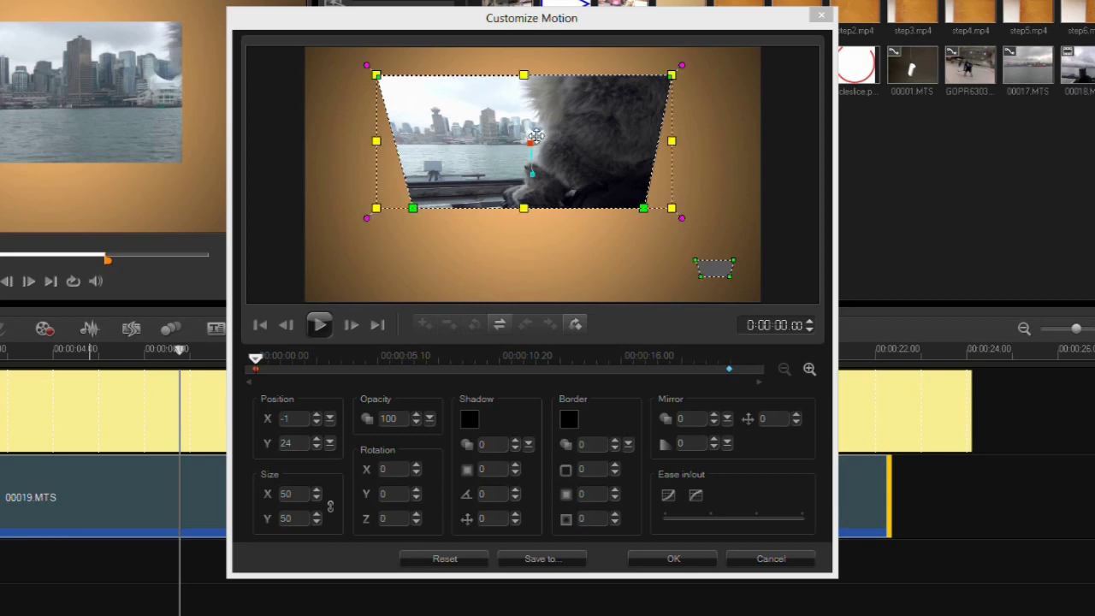
left_click_drag(558, 163, 560, 157)
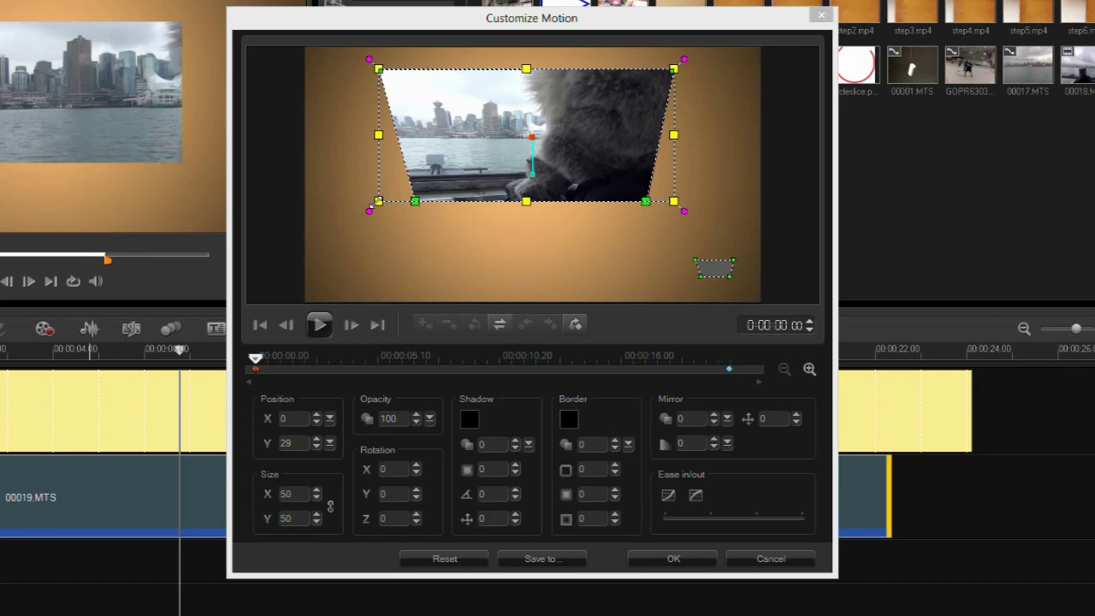
Keep Size at 50 with locked aspect, nudge the clip to -1, 26, opacity 100.
double_click(289, 494)
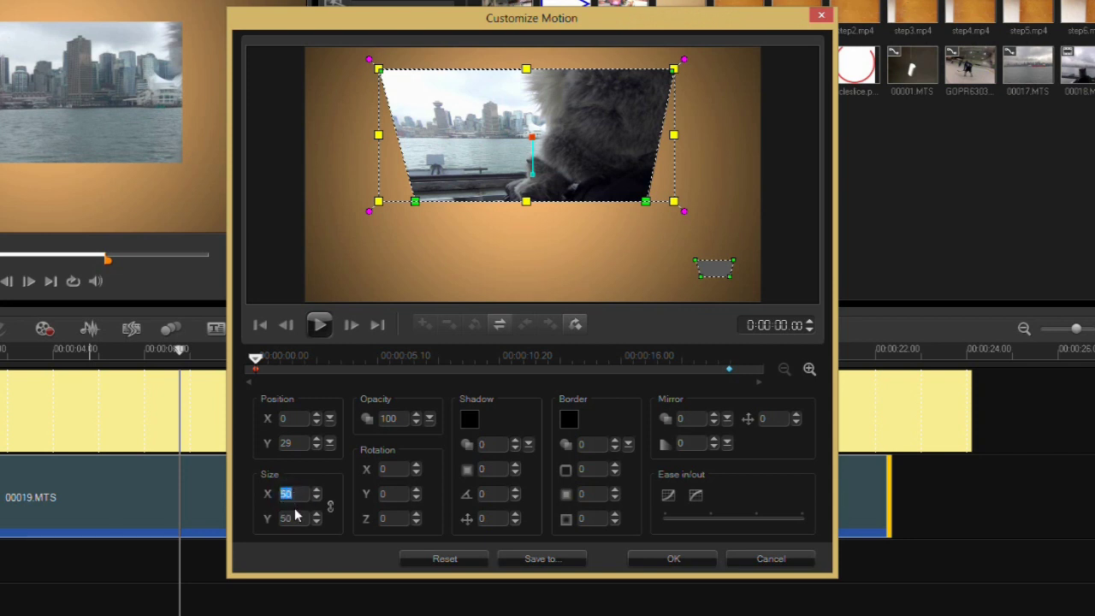
double_click(290, 518)
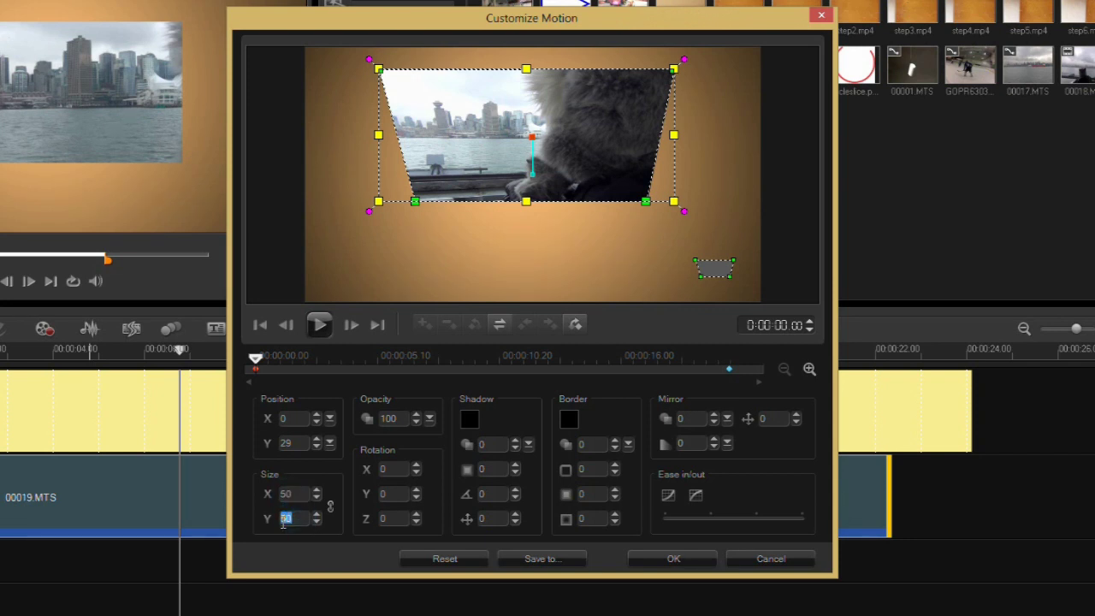
left_click(330, 508)
mouse_move(516, 152)
left_mouse_down()
mouse_move(513, 166)
mouse_move(511, 155)
left_mouse_up()
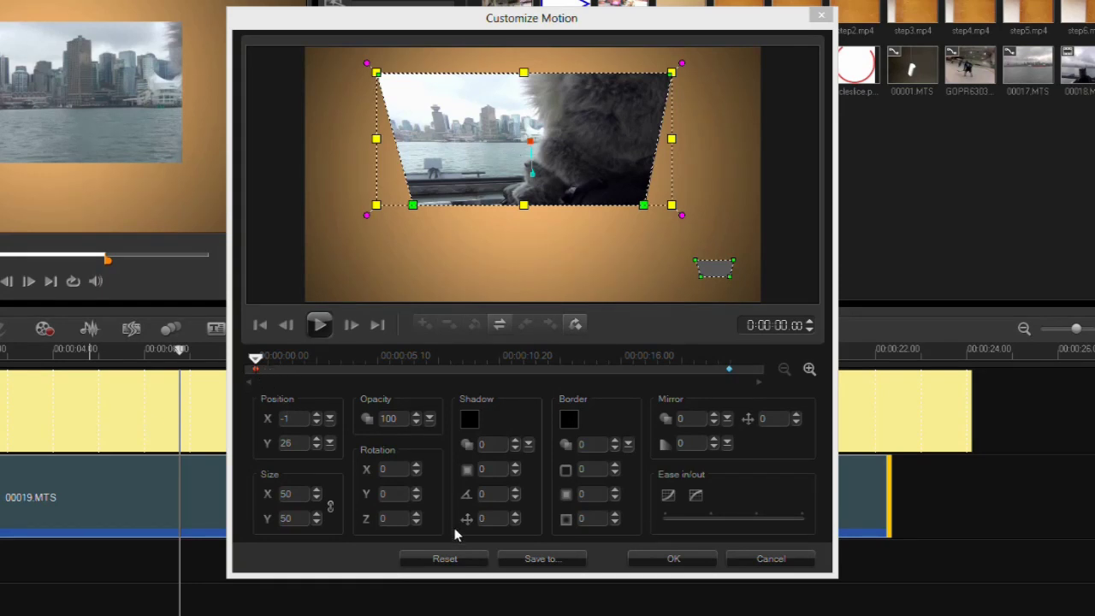
left_click(429, 418)
mouse_move(432, 434)
left_mouse_down()
mouse_move(421, 439)
mouse_move(442, 435)
left_mouse_up()
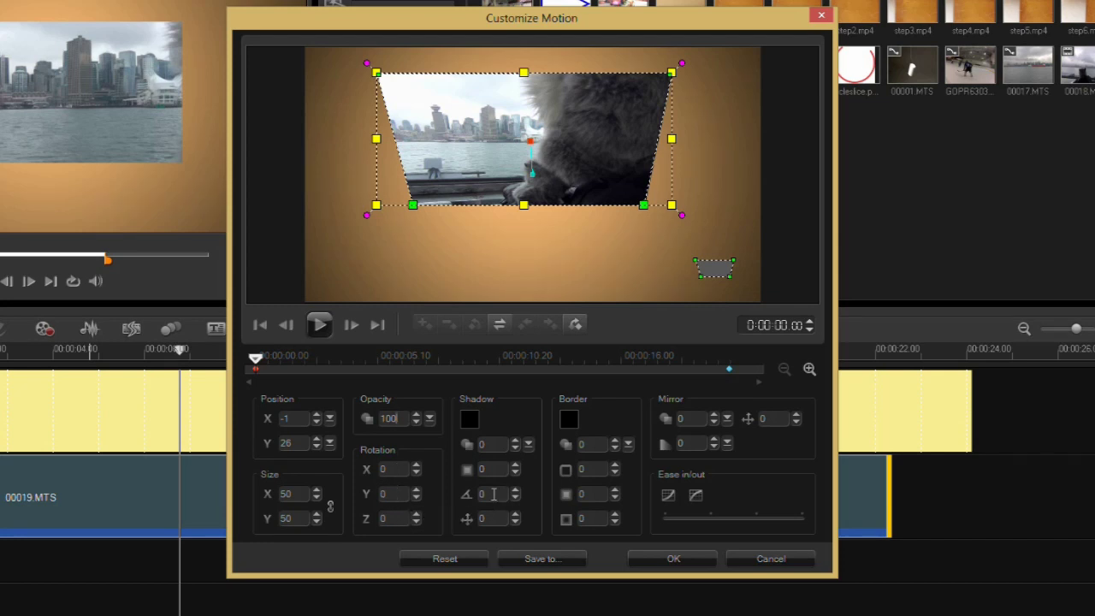
Raise the drop shadow's opacity to 25 and its blur to 11.
left_click(528, 444)
left_click_drag(523, 459, 577, 469)
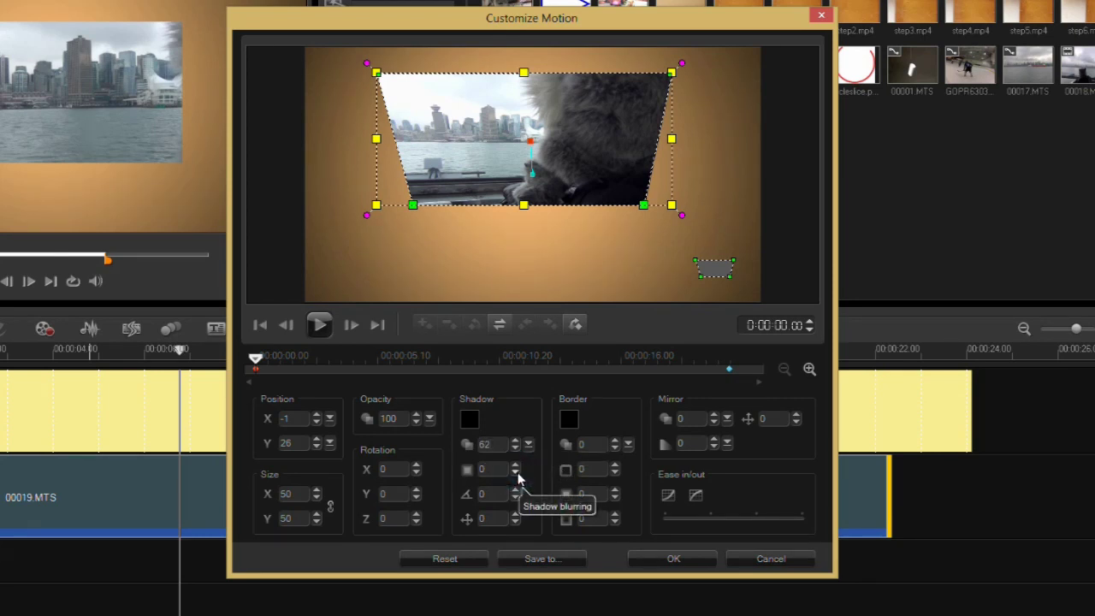
left_click(515, 467)
left_click_drag(515, 467, 515, 467)
left_click(513, 287)
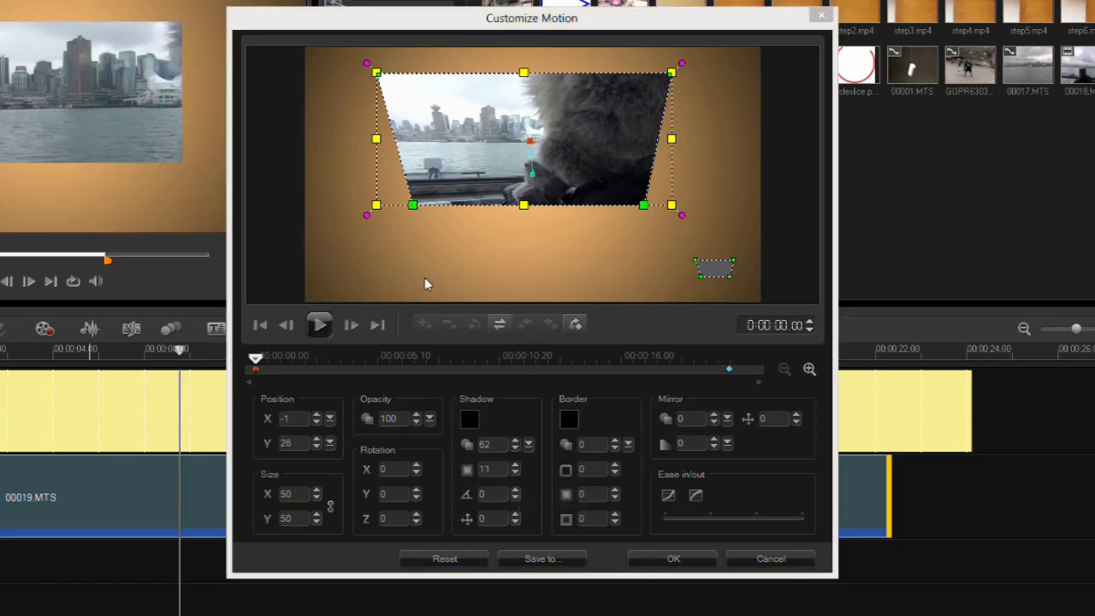
mouse_move(256, 358)
left_mouse_down()
mouse_move(321, 368)
mouse_move(258, 370)
left_mouse_up()
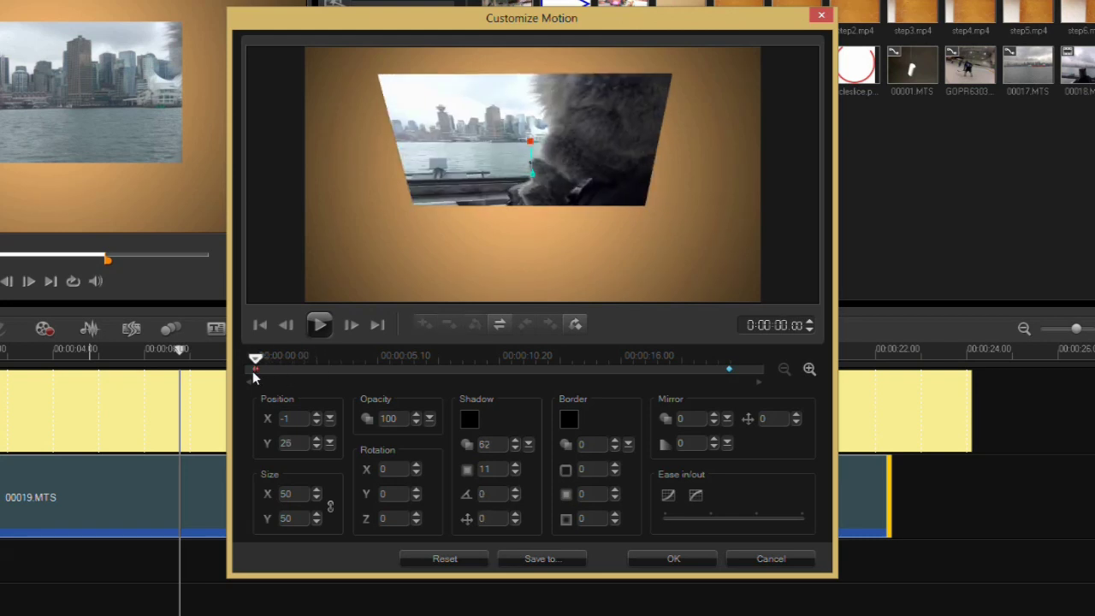
Push the shadow farther, turn its direction, and set blurring to 50 on the first keyframe.
left_click(514, 514)
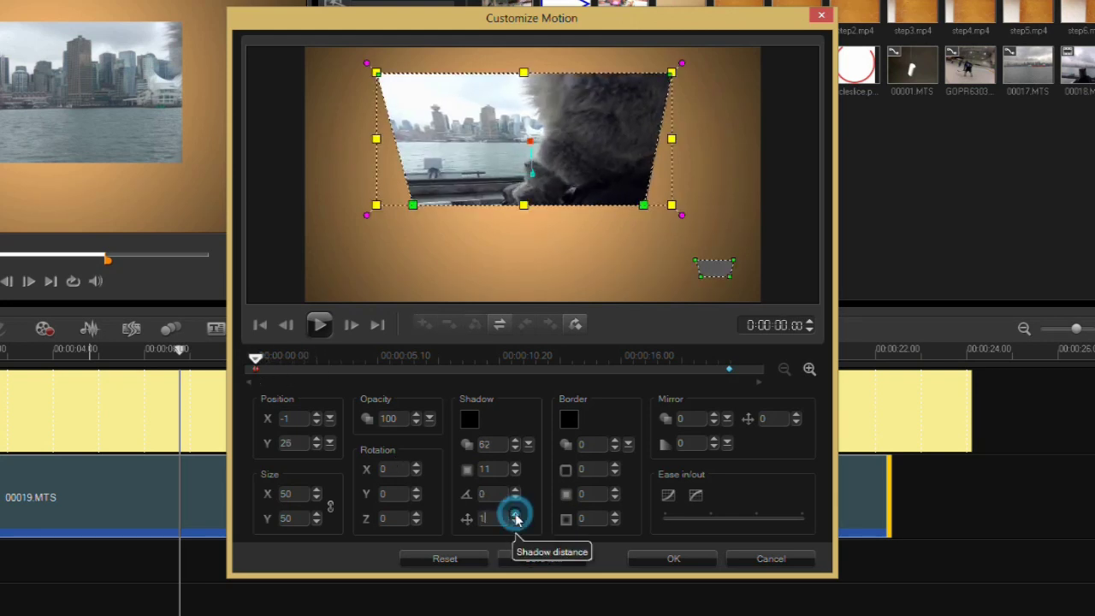
left_click_drag(514, 516, 515, 518)
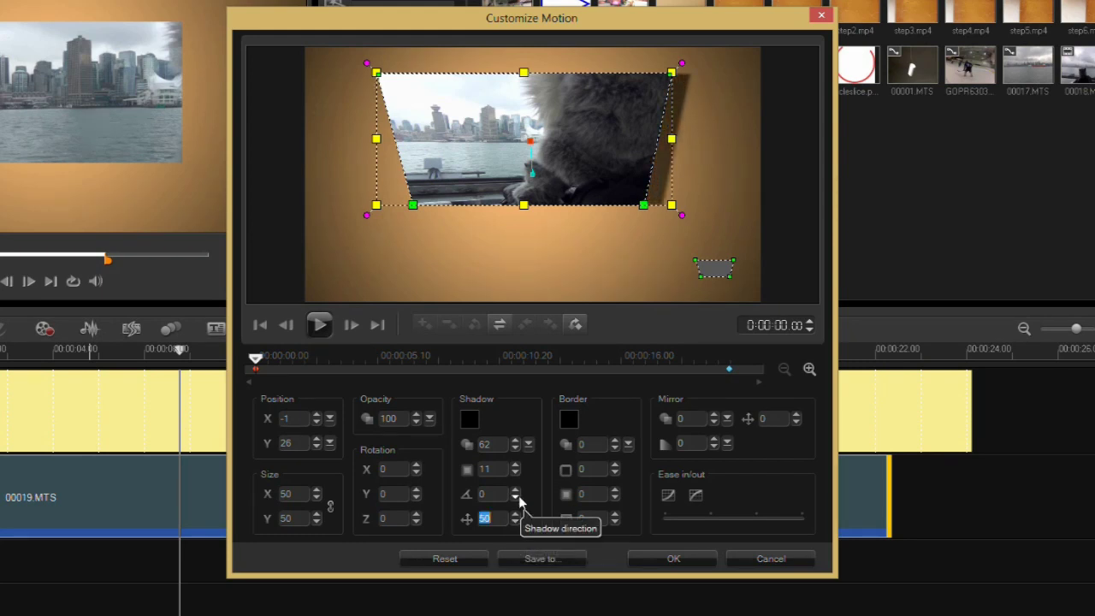
left_click_drag(514, 491, 515, 495)
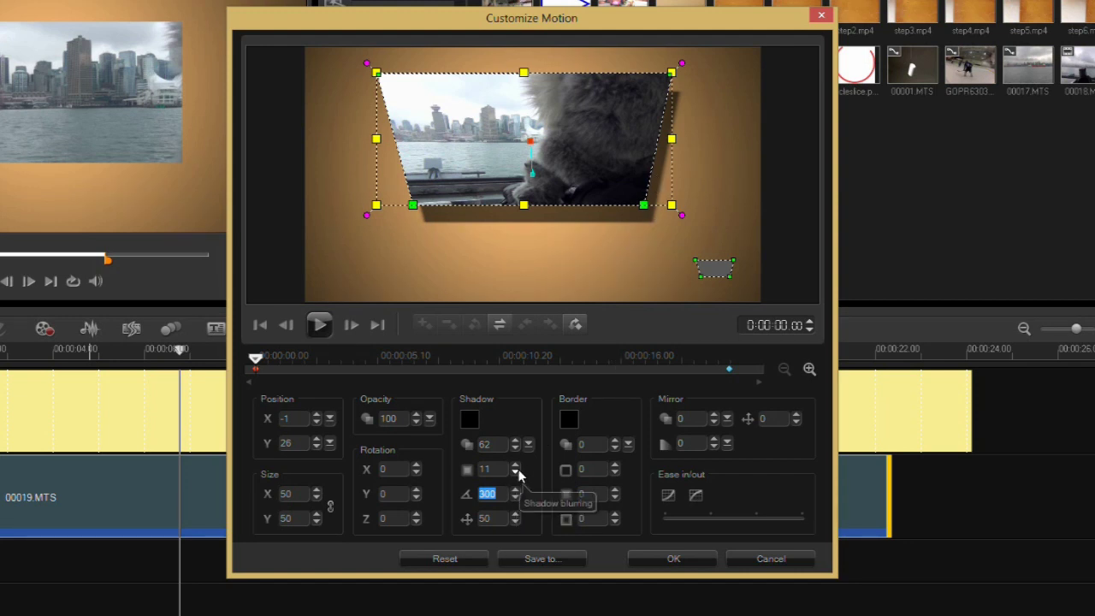
left_click_drag(515, 467, 515, 468)
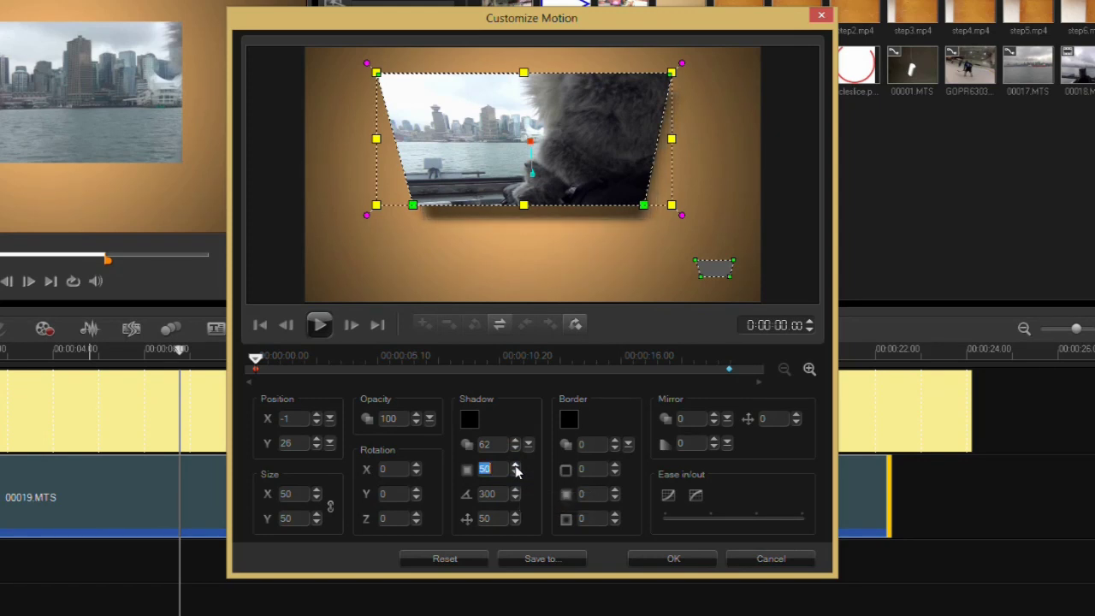
left_click(256, 363)
left_click_drag(257, 362, 246, 386)
Paste the first keyframe's distortion and shadow to all keyframes, then check around 11 seconds.
right_click(255, 369)
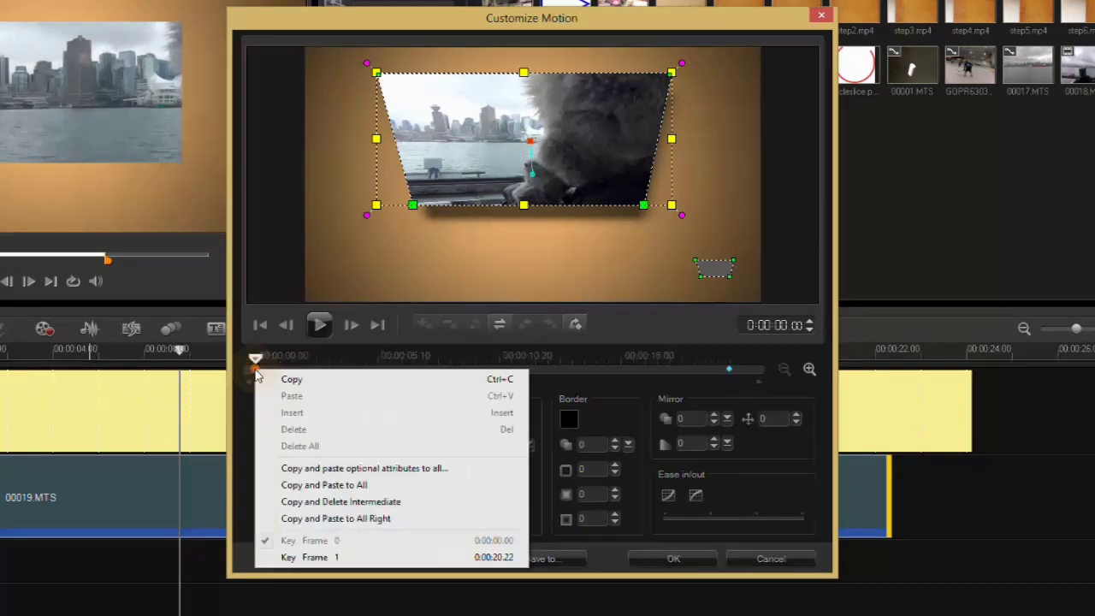
left_click(343, 485)
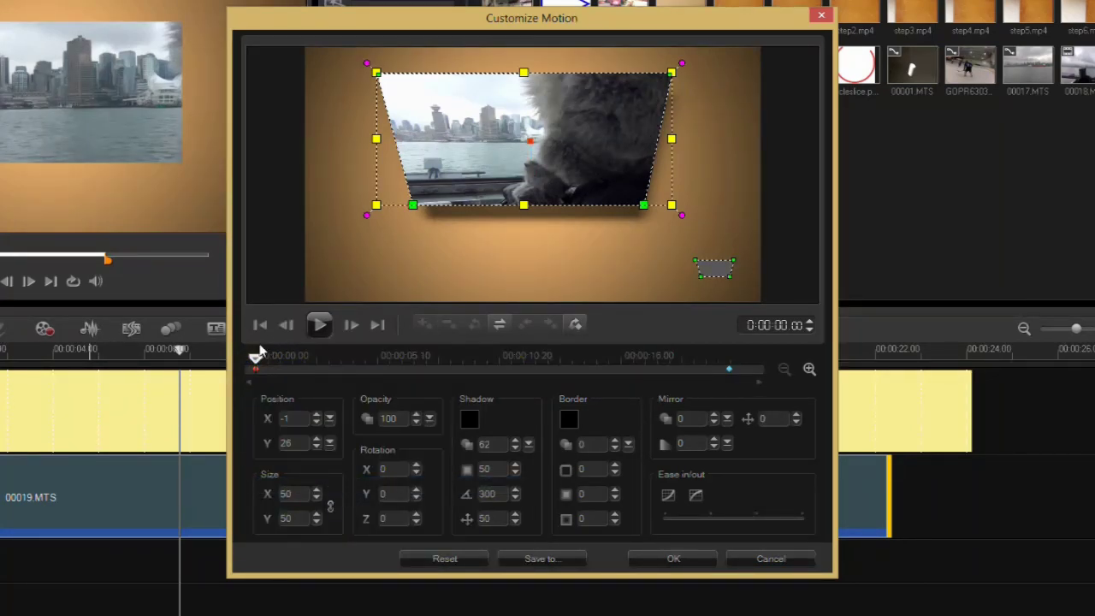
left_click_drag(256, 353, 516, 382)
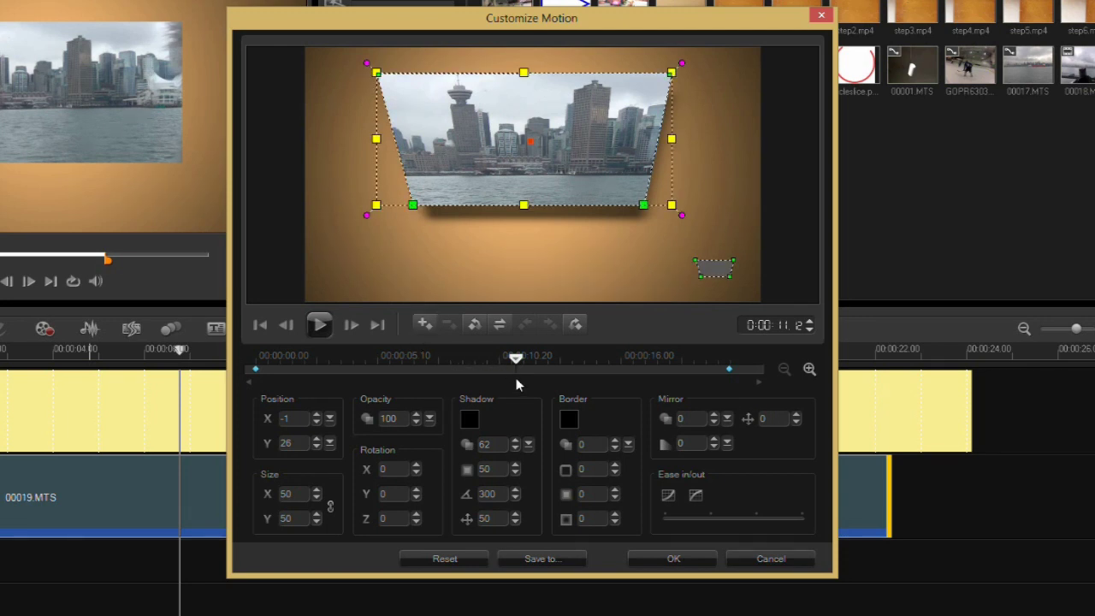
Add a keyframe that enlarges the overlay to size 64 and tilts it.
left_click(424, 324)
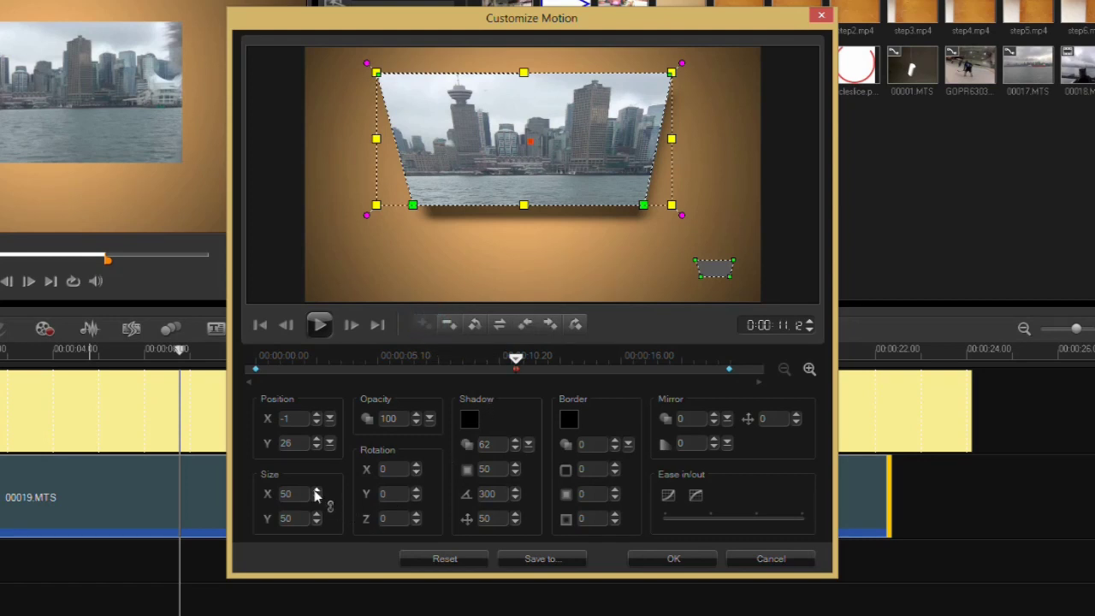
left_click_drag(315, 491, 315, 490)
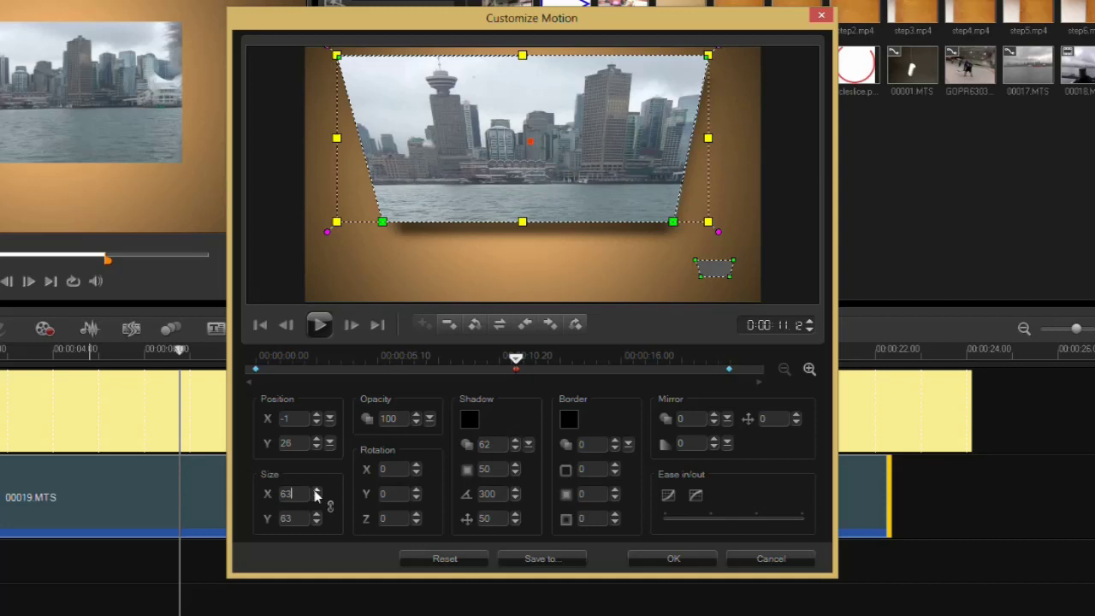
left_click(315, 491)
left_click_drag(324, 232, 355, 275)
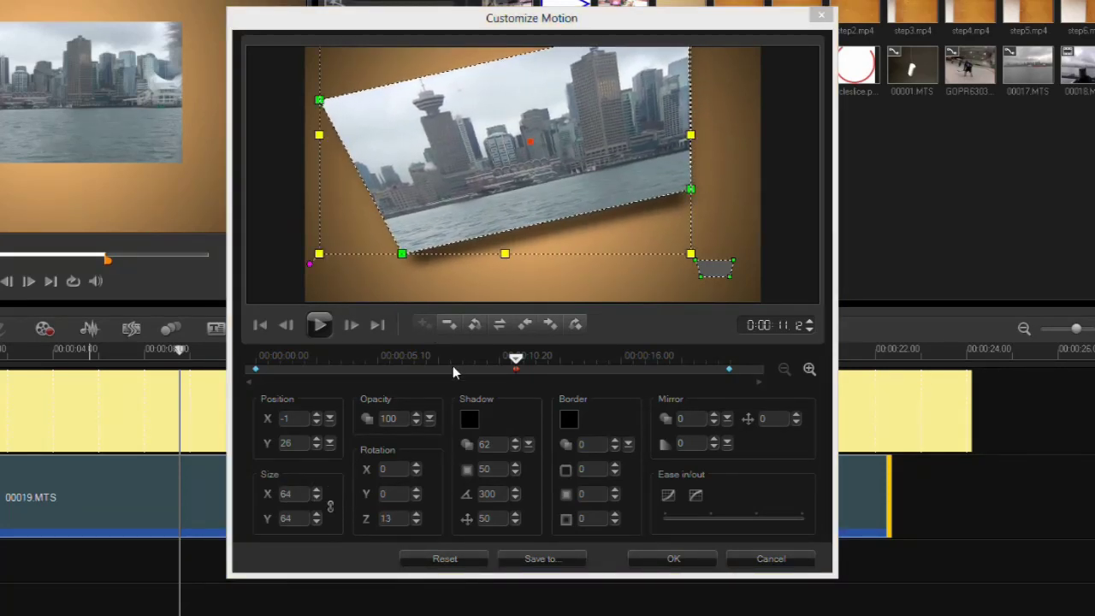
Move the new keyframe earlier to about two seconds and play back the motion.
left_click_drag(517, 363, 256, 376)
left_click(320, 328)
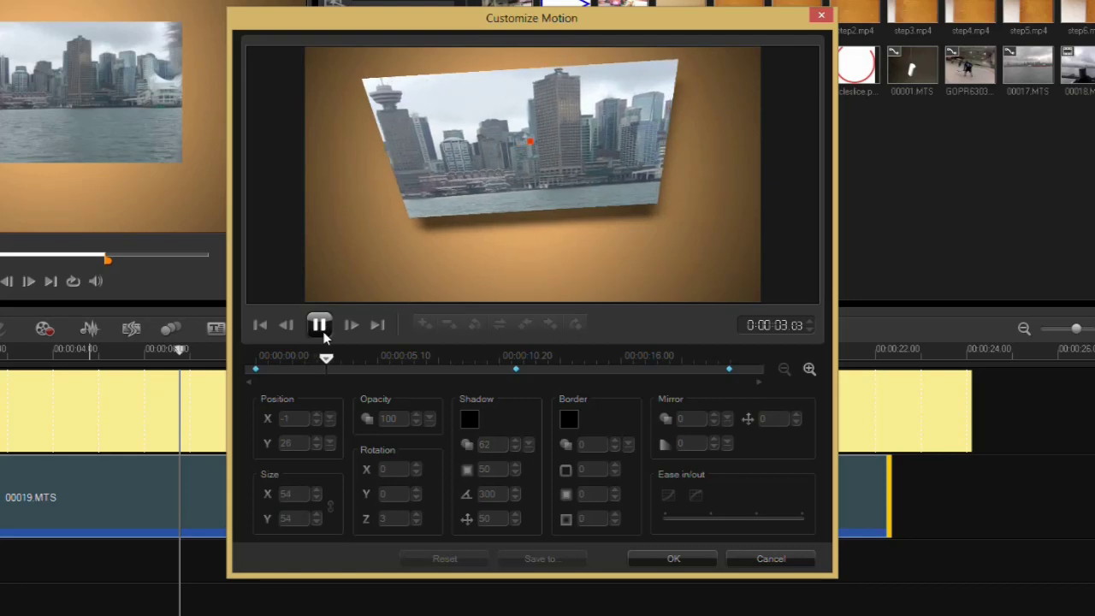
left_click(320, 327)
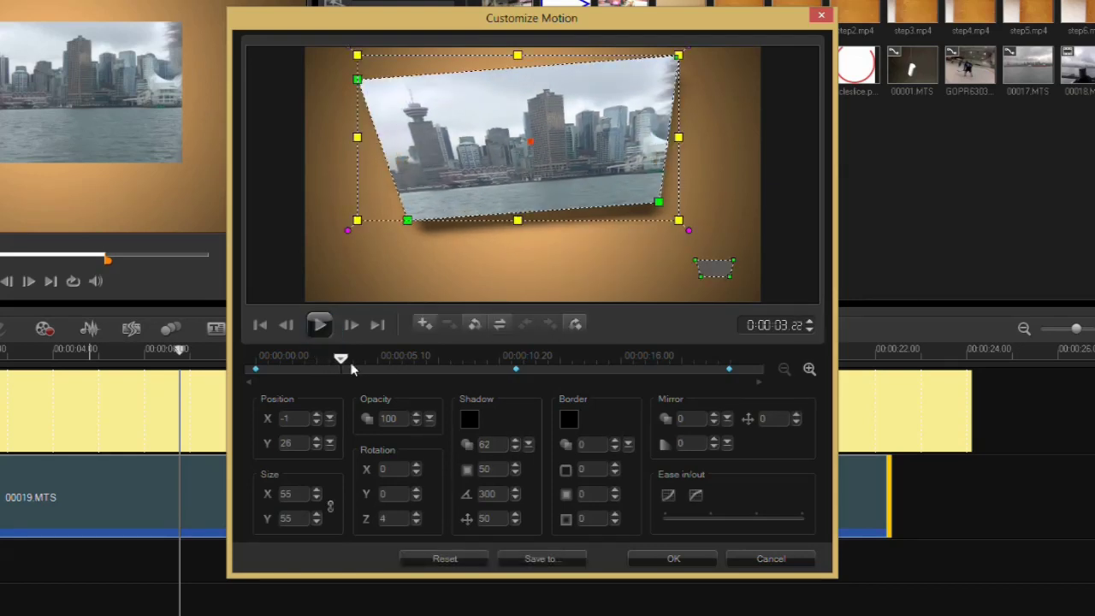
left_click_drag(340, 360, 407, 365)
left_click_drag(516, 370, 496, 371)
left_click_drag(415, 376, 255, 357)
left_click(318, 326)
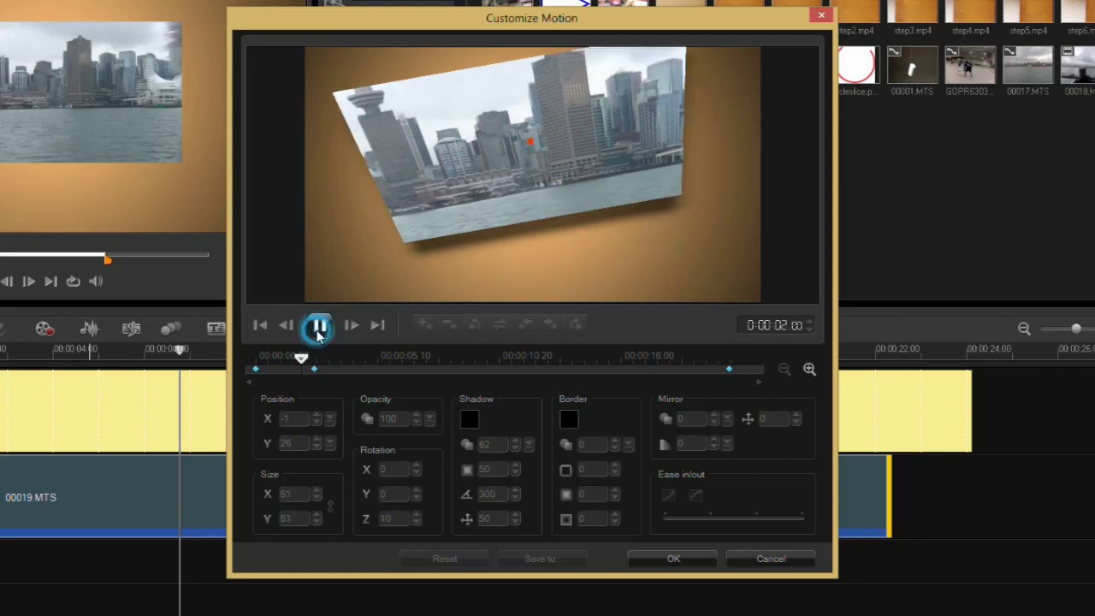
Add a keyframe near 11 seconds with mirror opacity 28 and mirror fade-out 80.
left_click(318, 326)
left_click_drag(511, 361, 514, 362)
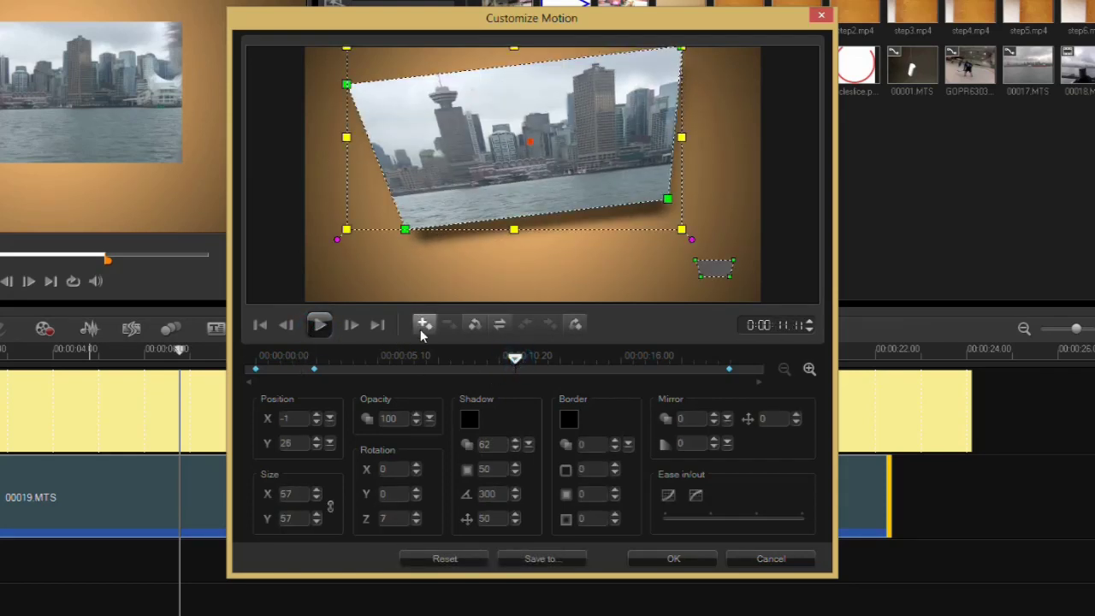
left_click(422, 325)
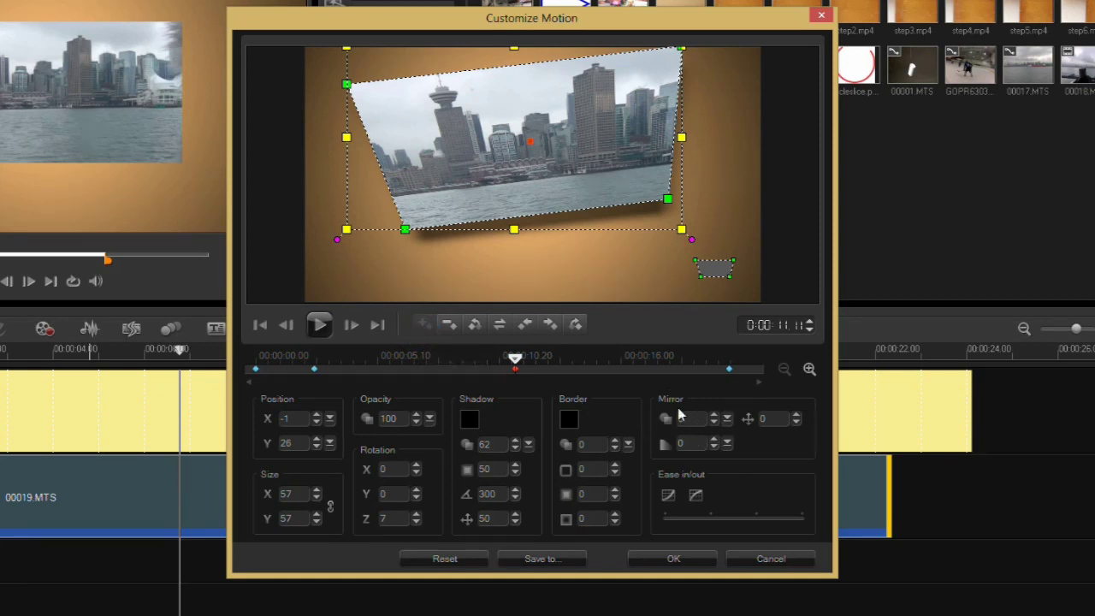
left_click(726, 418)
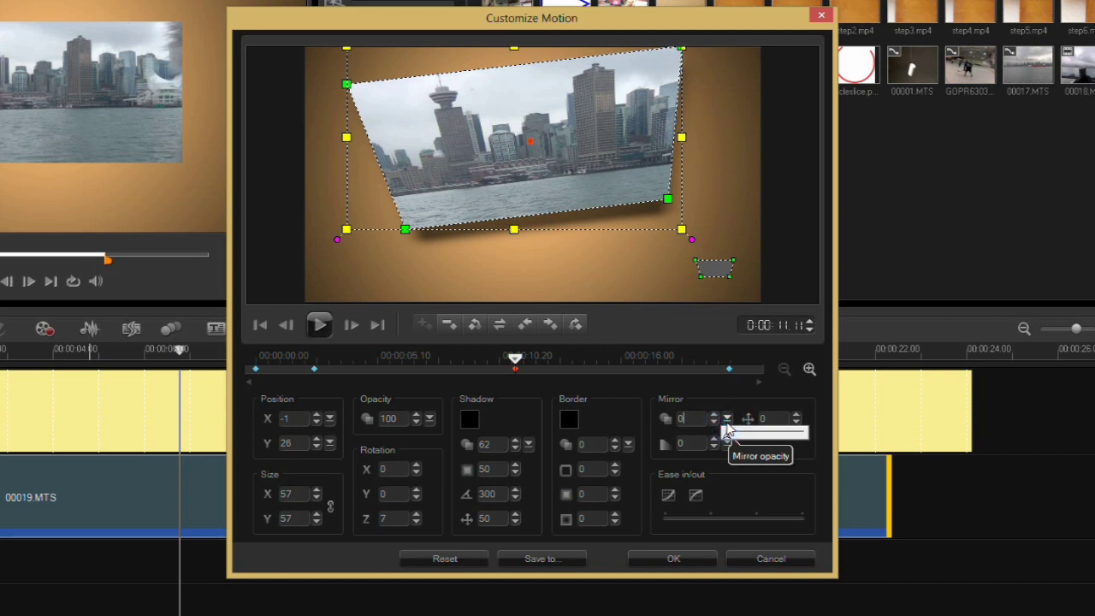
mouse_move(726, 436)
left_mouse_down()
mouse_move(754, 443)
mouse_move(743, 440)
left_mouse_up()
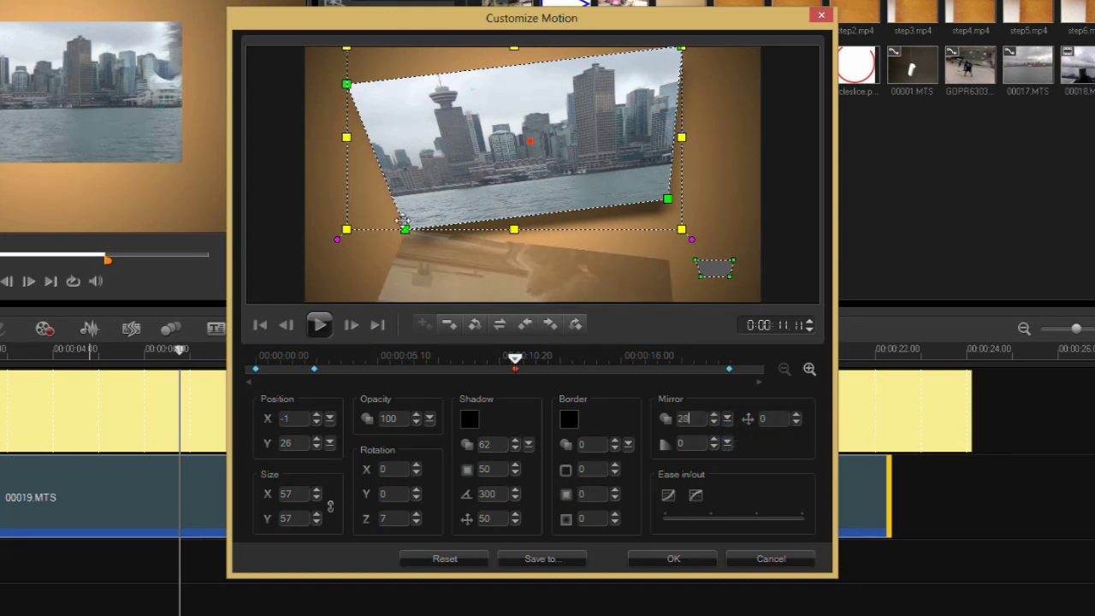
left_click(727, 443)
left_click_drag(744, 462, 788, 462)
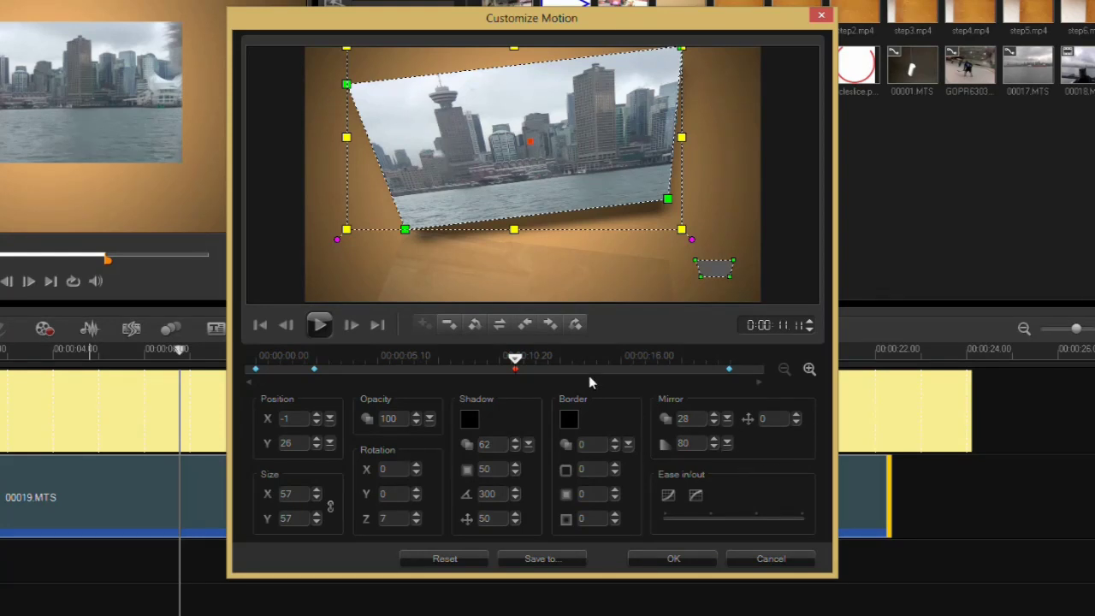
left_click_drag(520, 359, 395, 357)
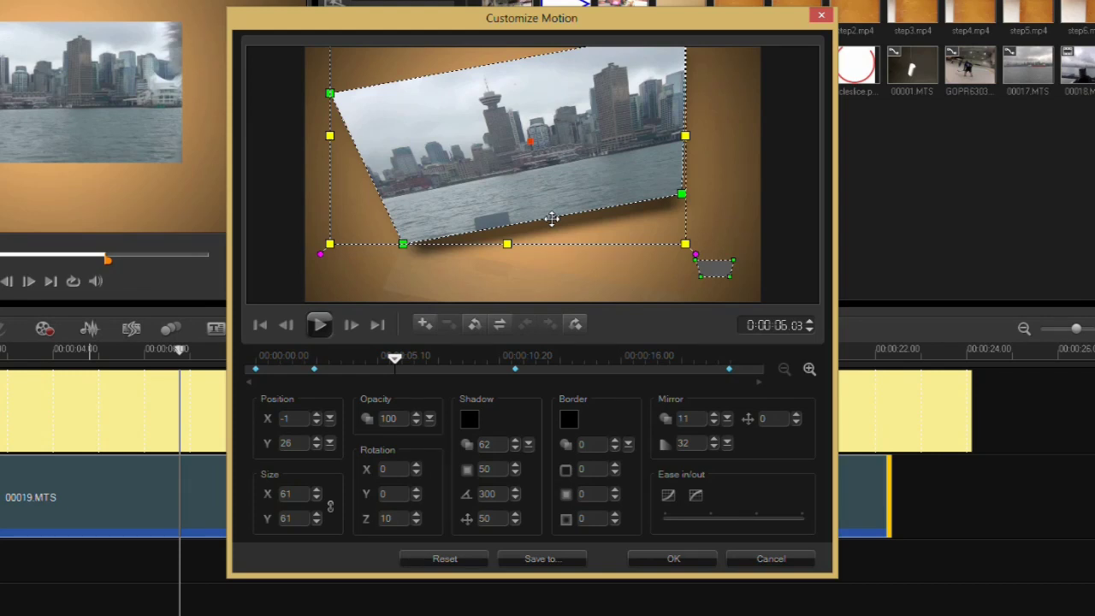
Save the motion as 'pip harbor' in the Custom path library and dismiss the confirmation.
left_click(560, 562)
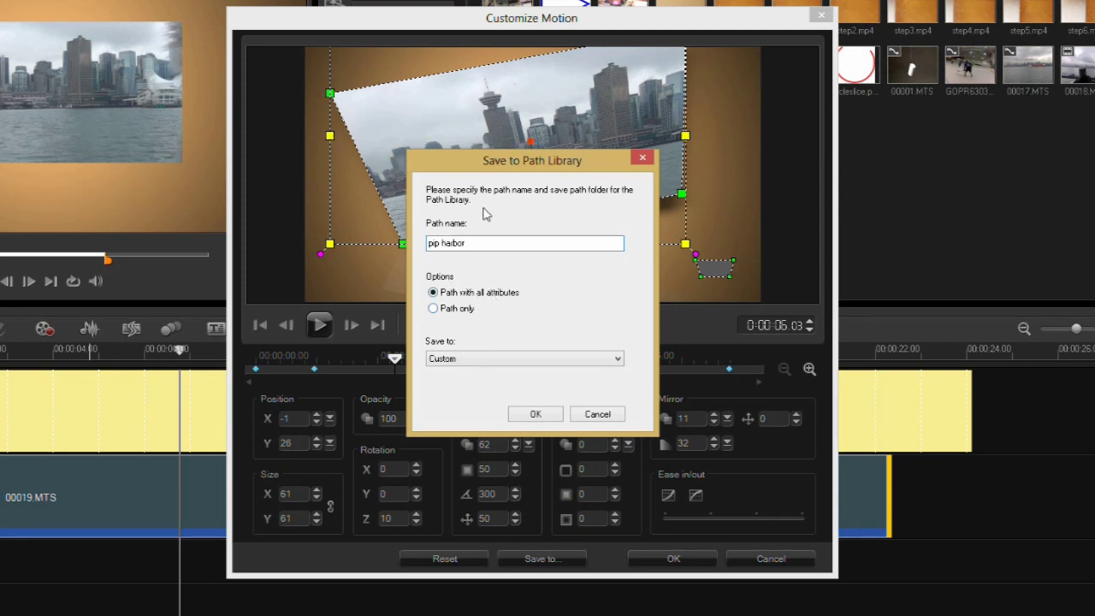
left_click(569, 366)
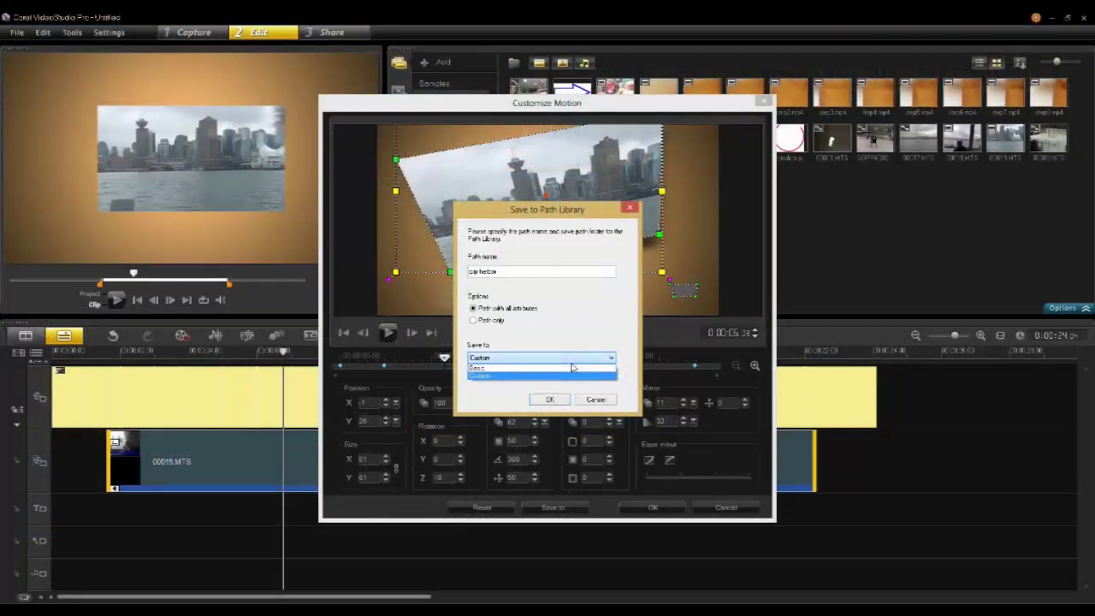
left_click(500, 378)
left_click(552, 400)
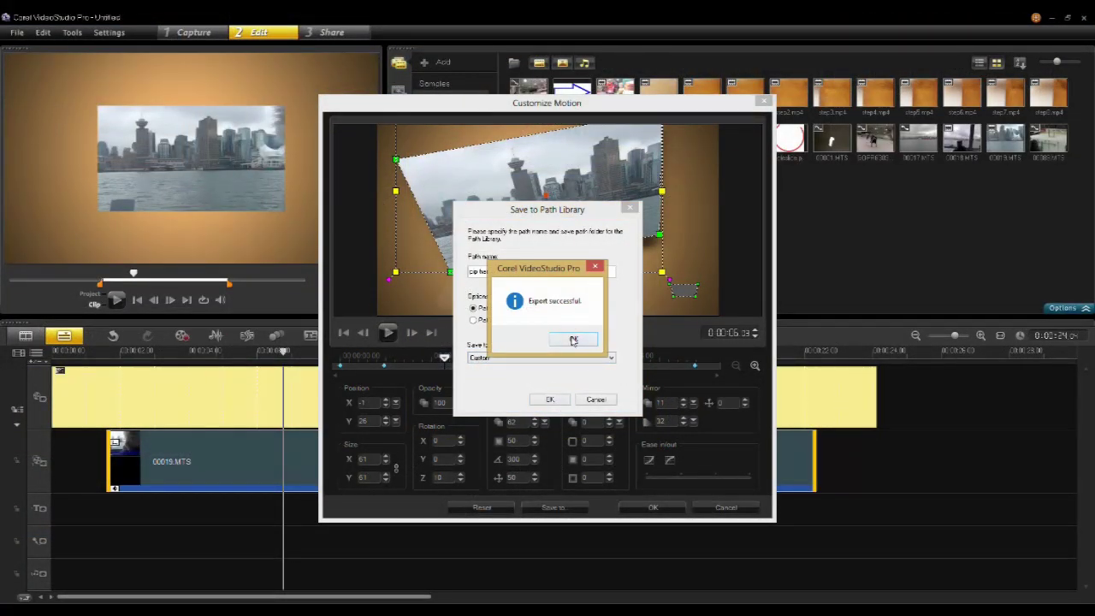
left_click(573, 340)
Accept the motion settings, play the project, and show the Custom paths listing 'pip harbor'.
left_click(654, 507)
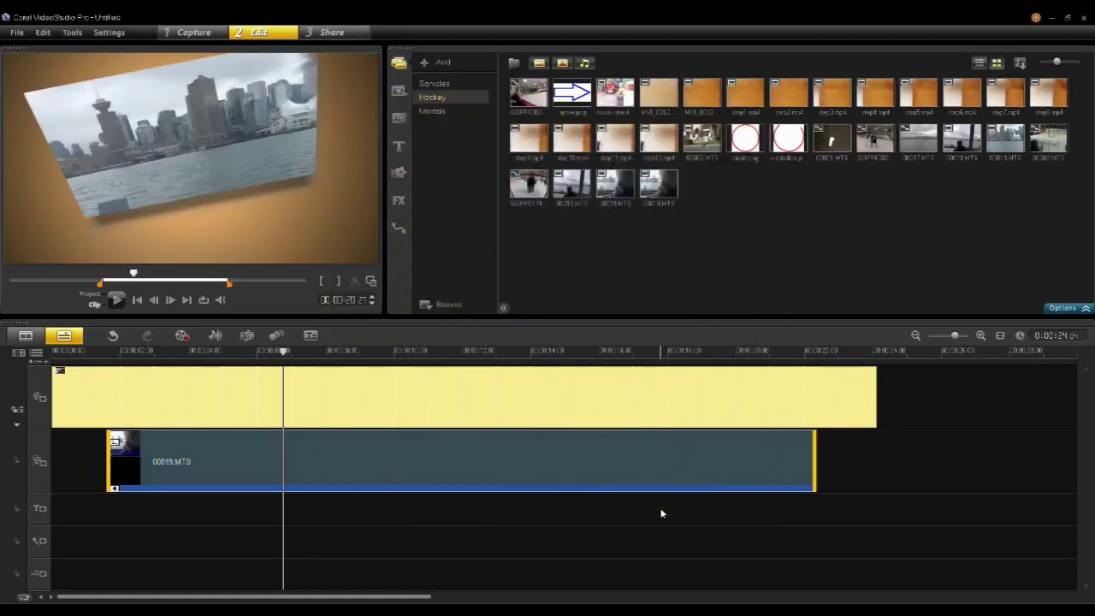
left_click(162, 350)
key("space")
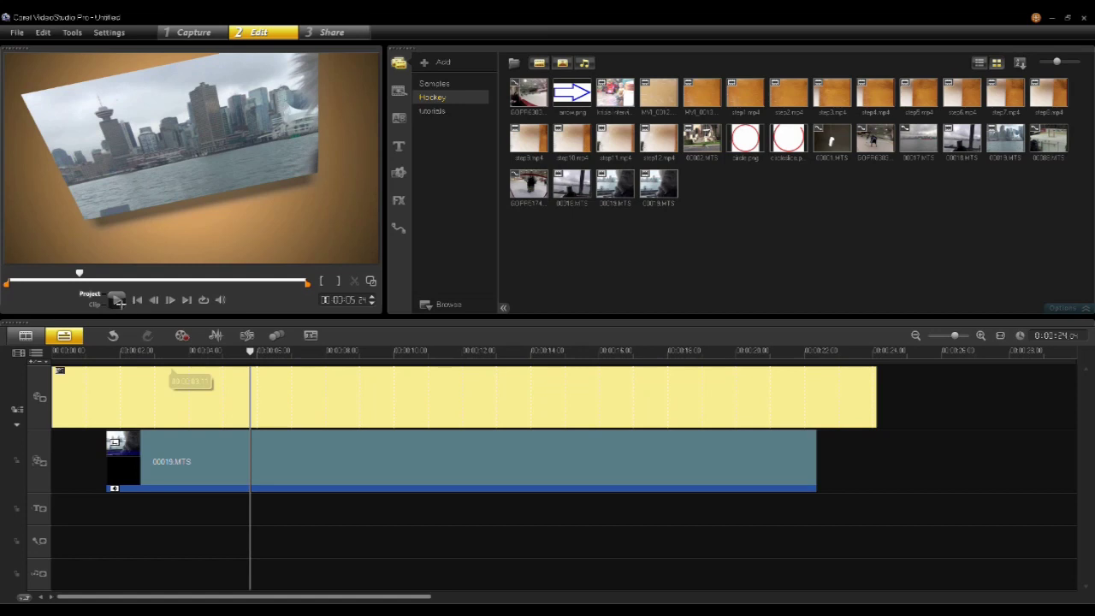
left_click(115, 299)
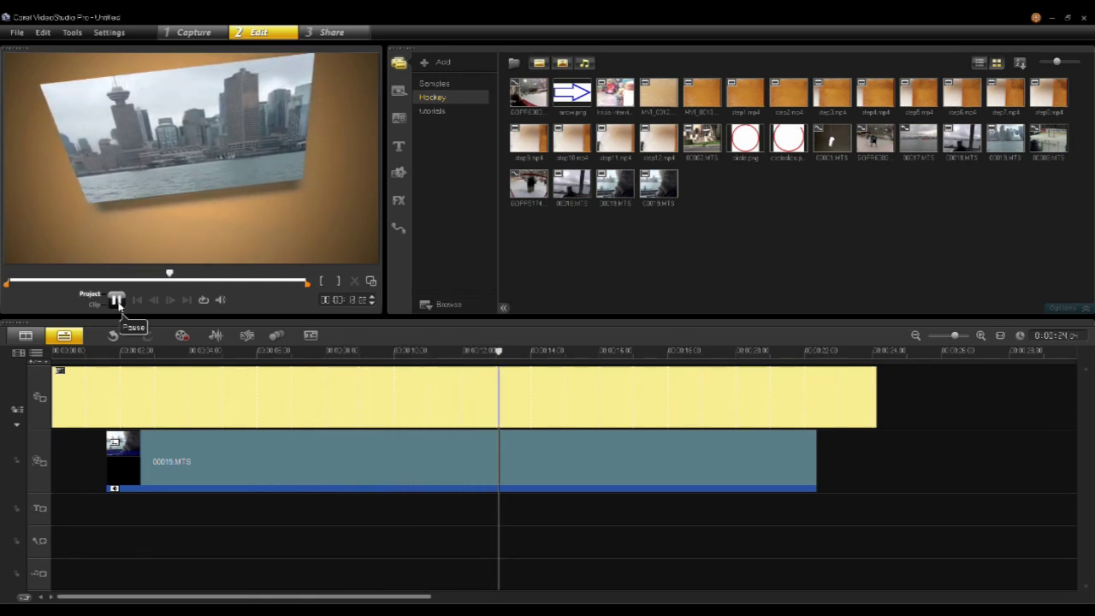
left_click(398, 228)
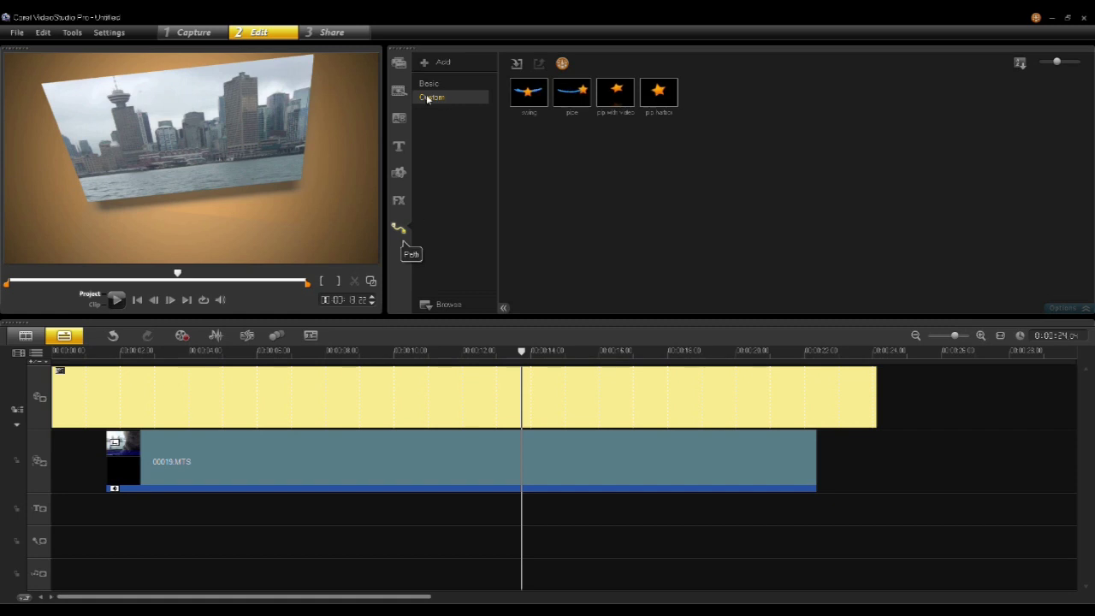
left_click(659, 107)
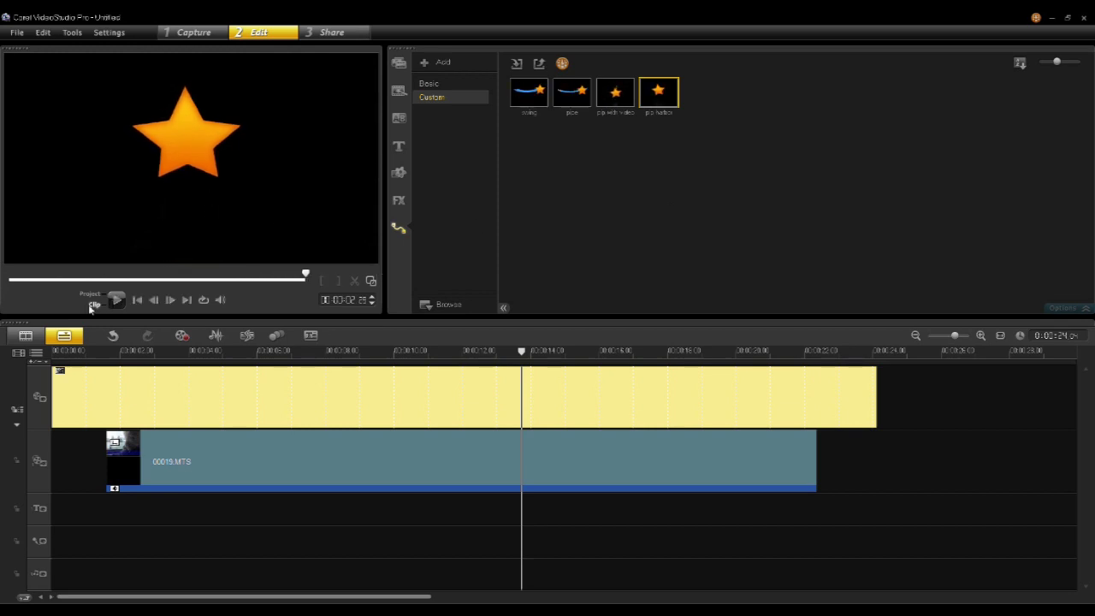
left_click(117, 299)
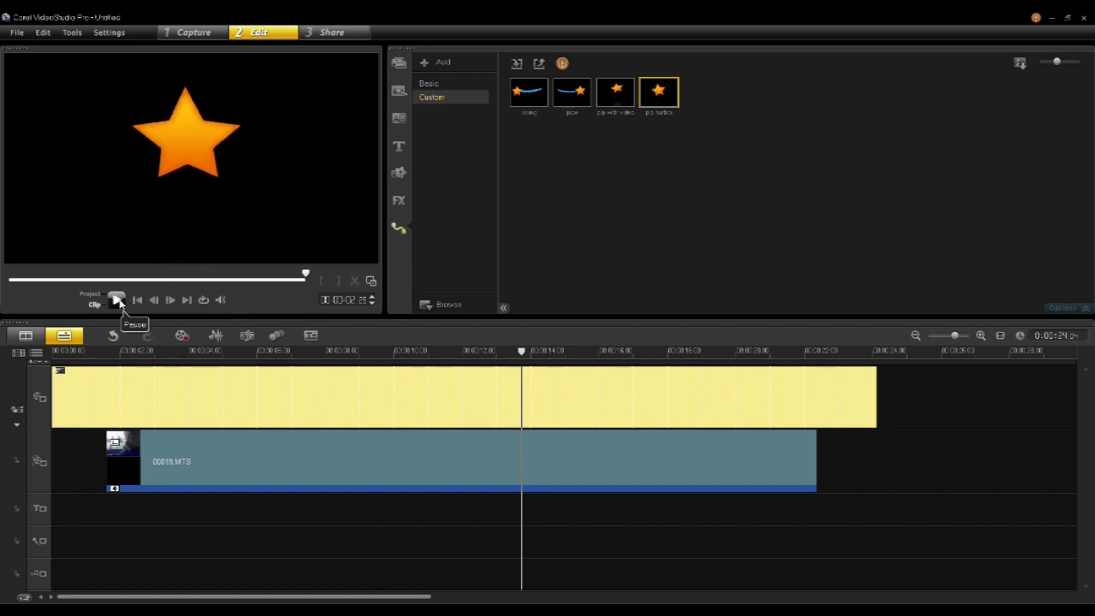
left_click(281, 358)
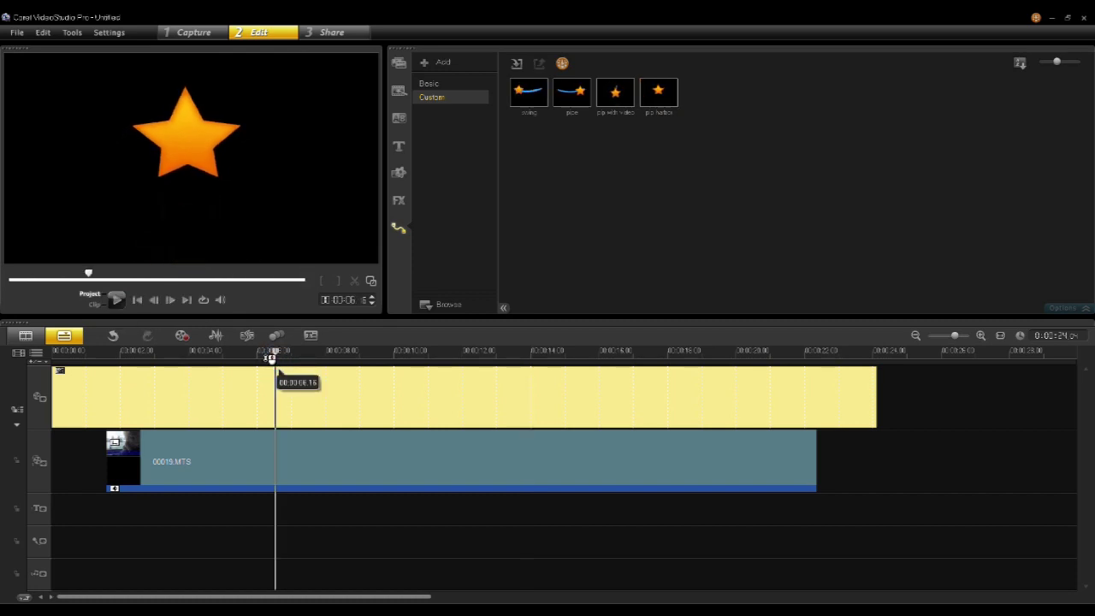
left_click(214, 359)
key("space")
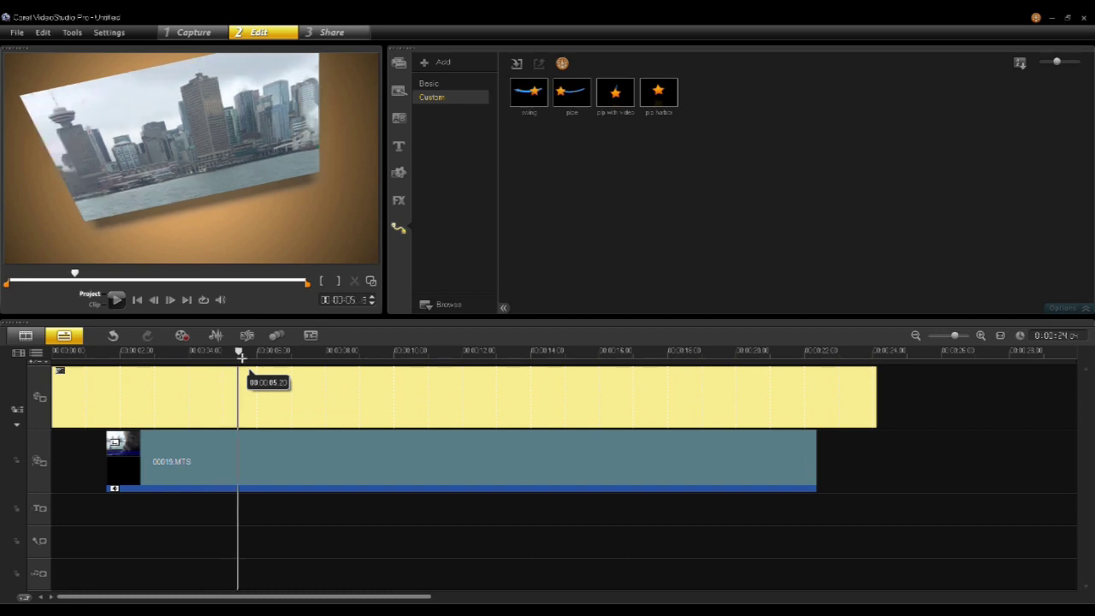